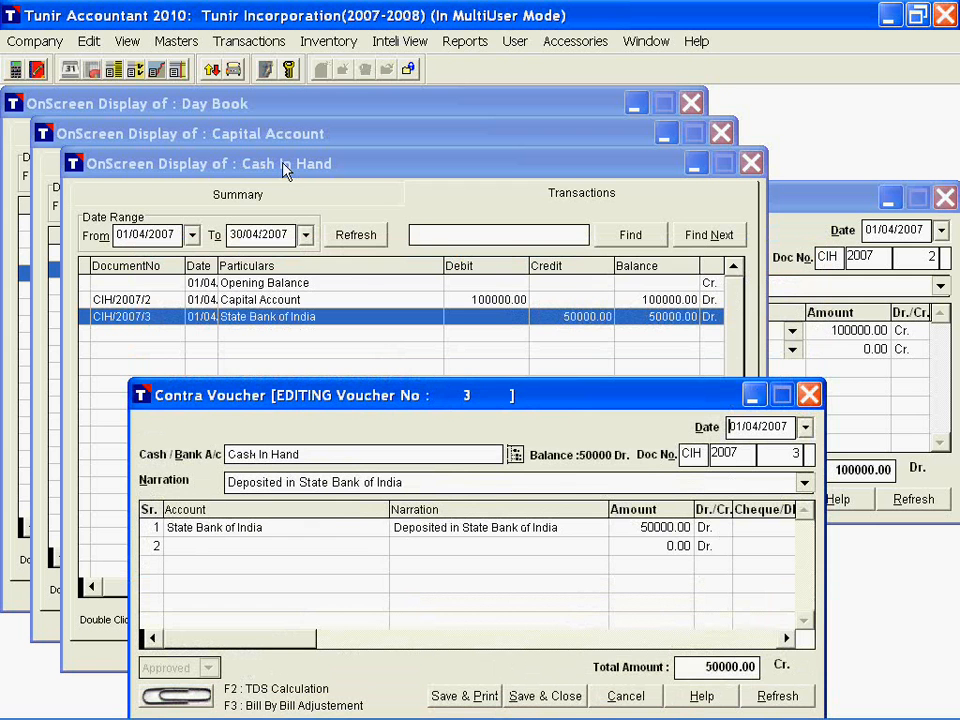
- Bring the receipt voucher and the Day Book forward, and open sales voucher SAL/2007/1 from the Day Book
left_click(777, 217)
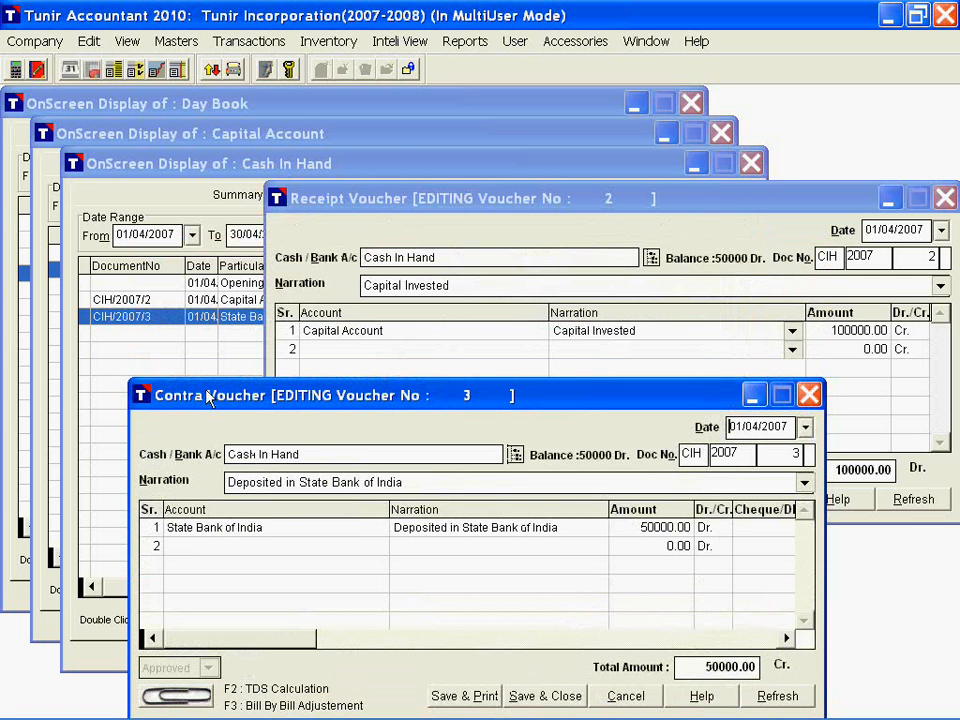
left_click(200, 110)
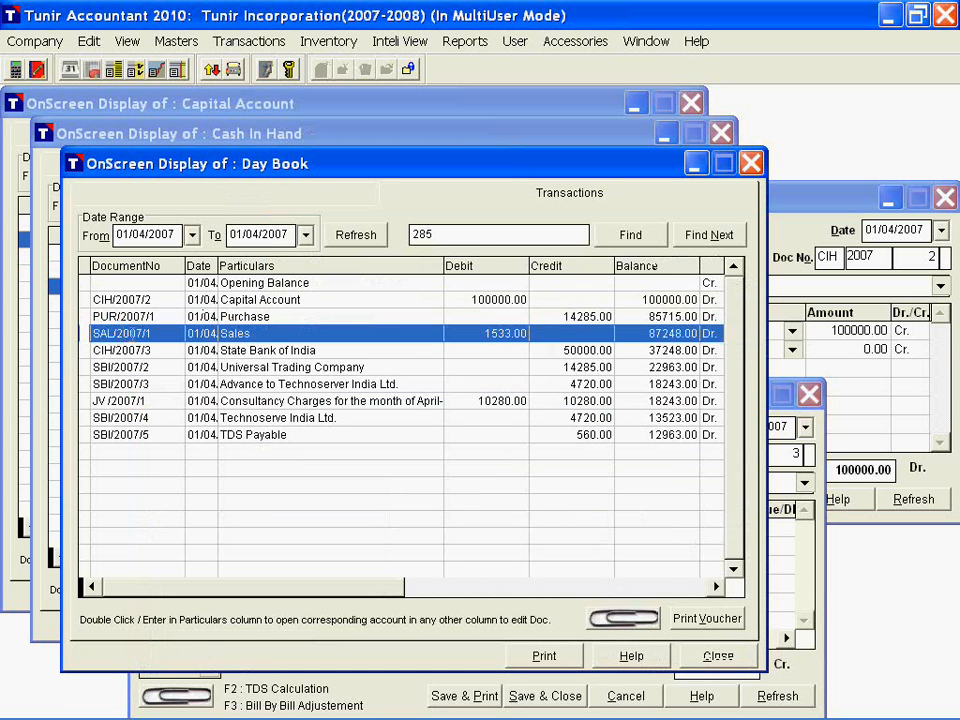
left_click(150, 337)
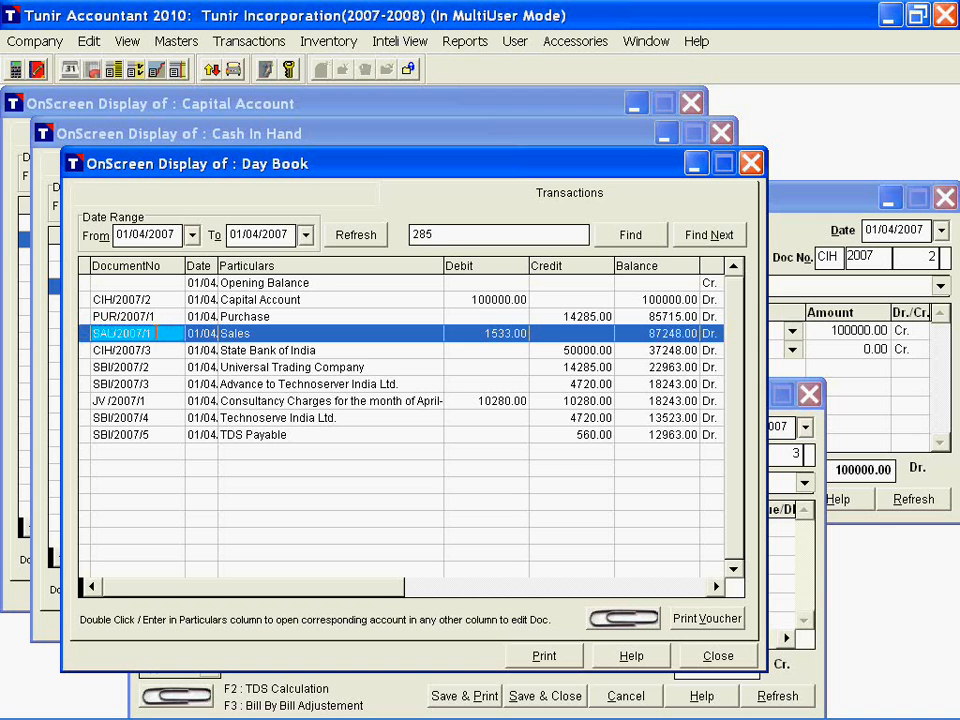
double_click(155, 334)
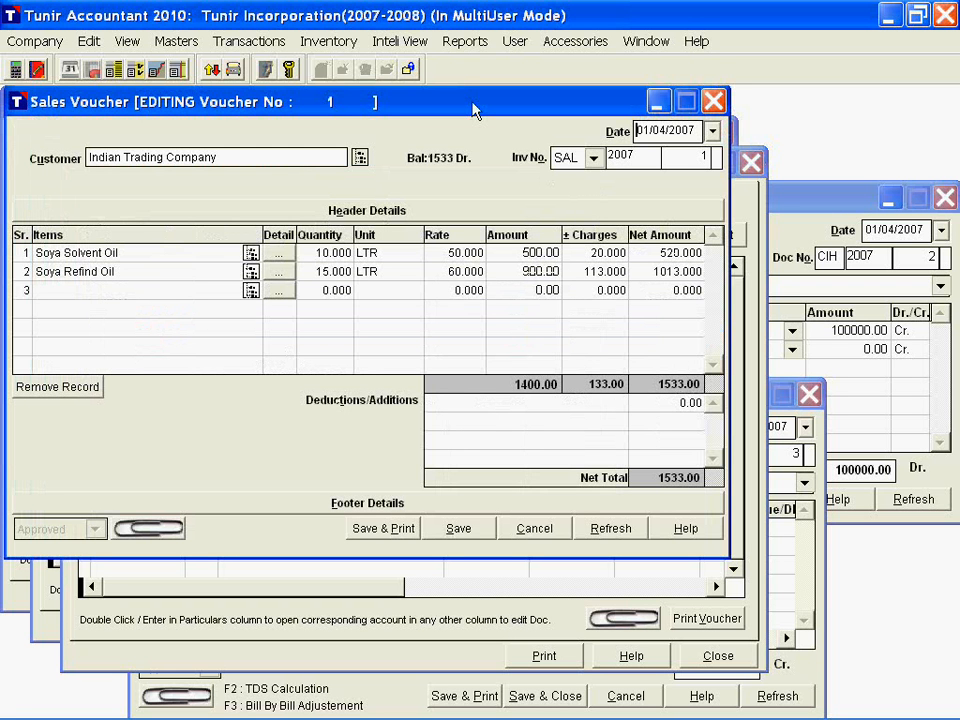
- Switch to the open receipt and contra vouchers, and close the contra, receipt and sales voucher windows
key("ctrl+Tab")
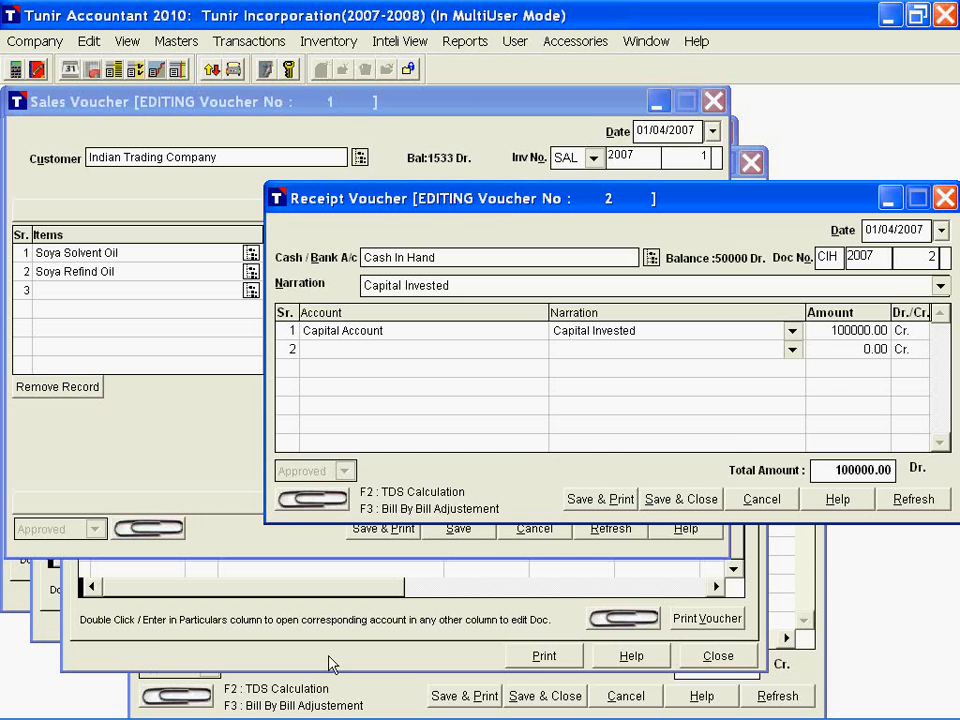
left_click(380, 676)
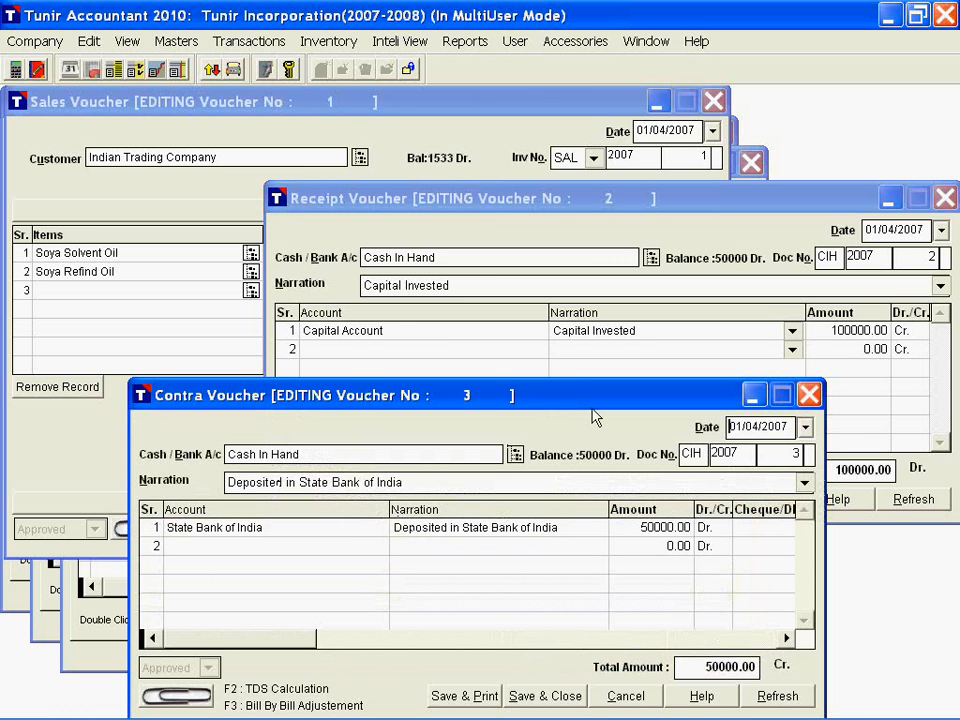
left_click(809, 395)
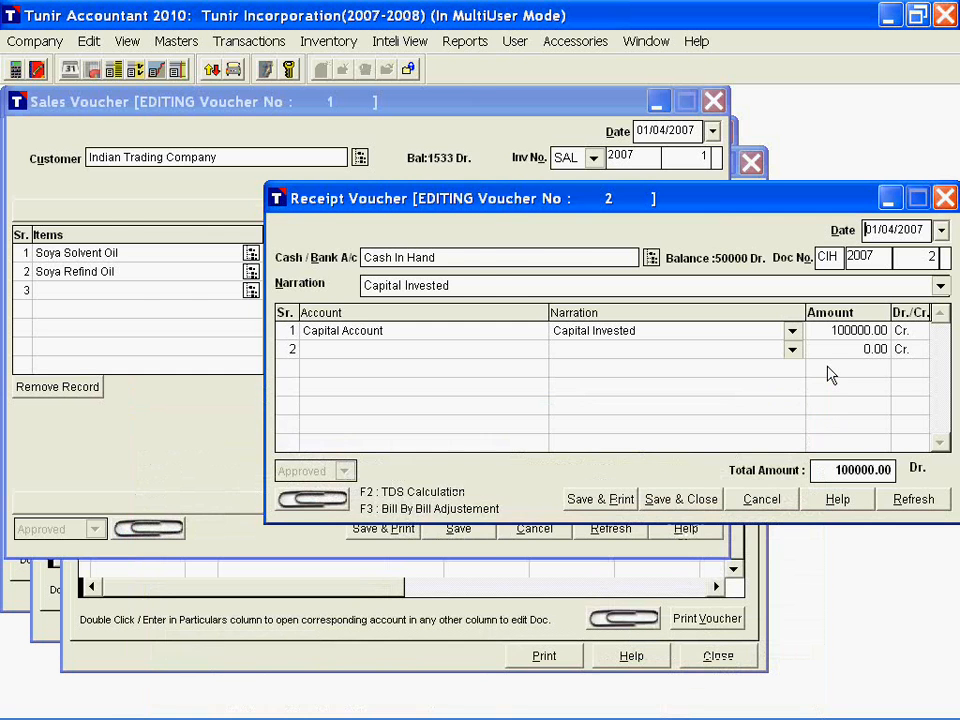
left_click(945, 198)
left_click(714, 102)
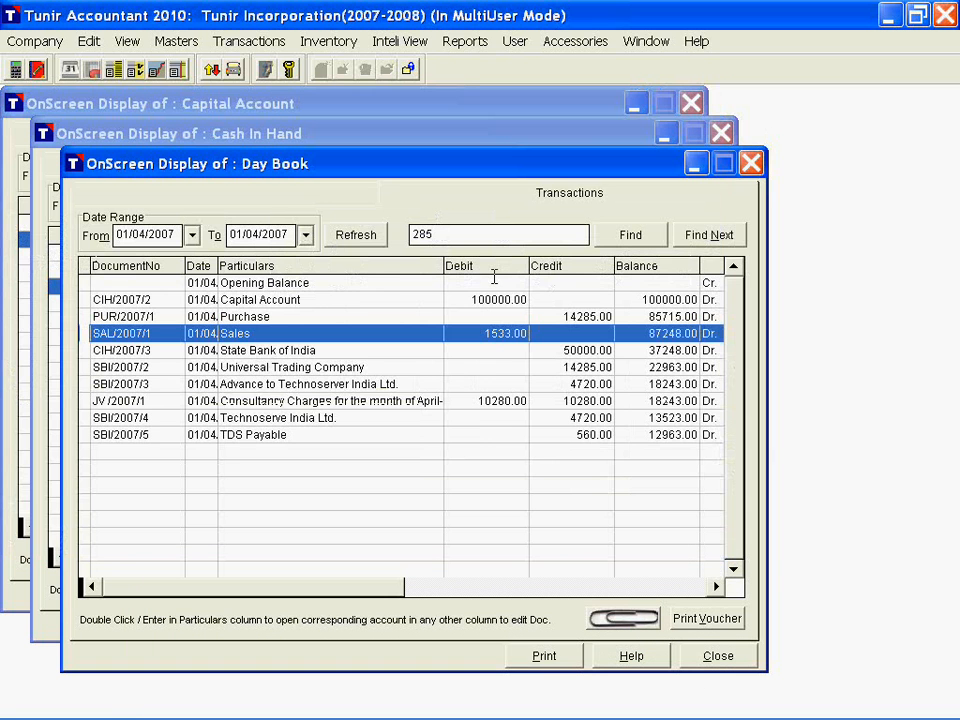
- Create a new payment voucher dated 01/04/2007 with Cash In Hand as the cash/bank account
key("F5")
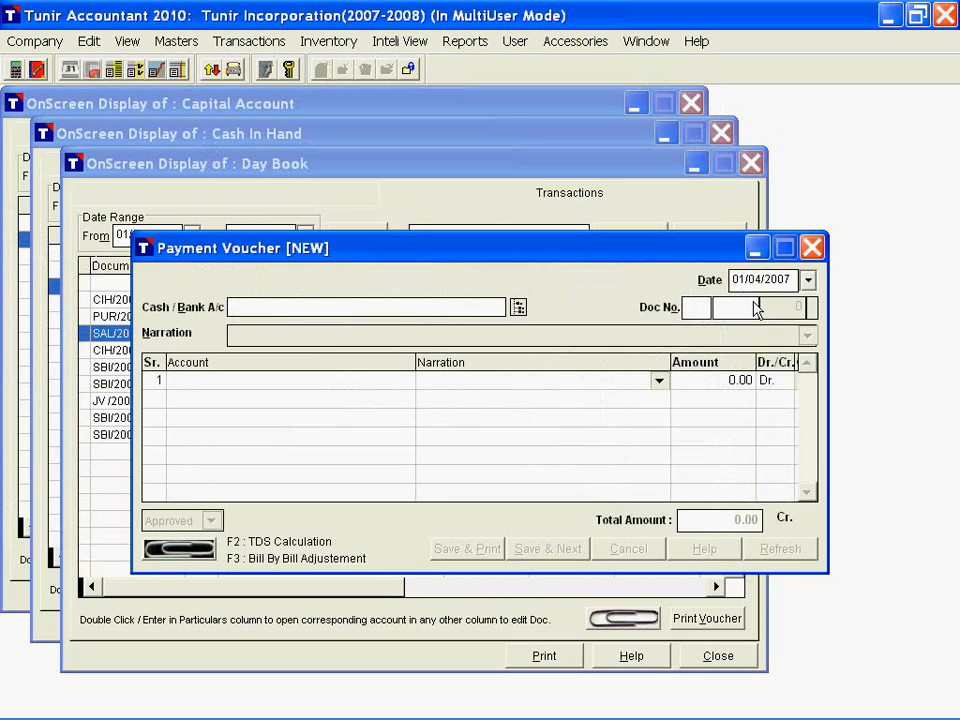
key("Return")
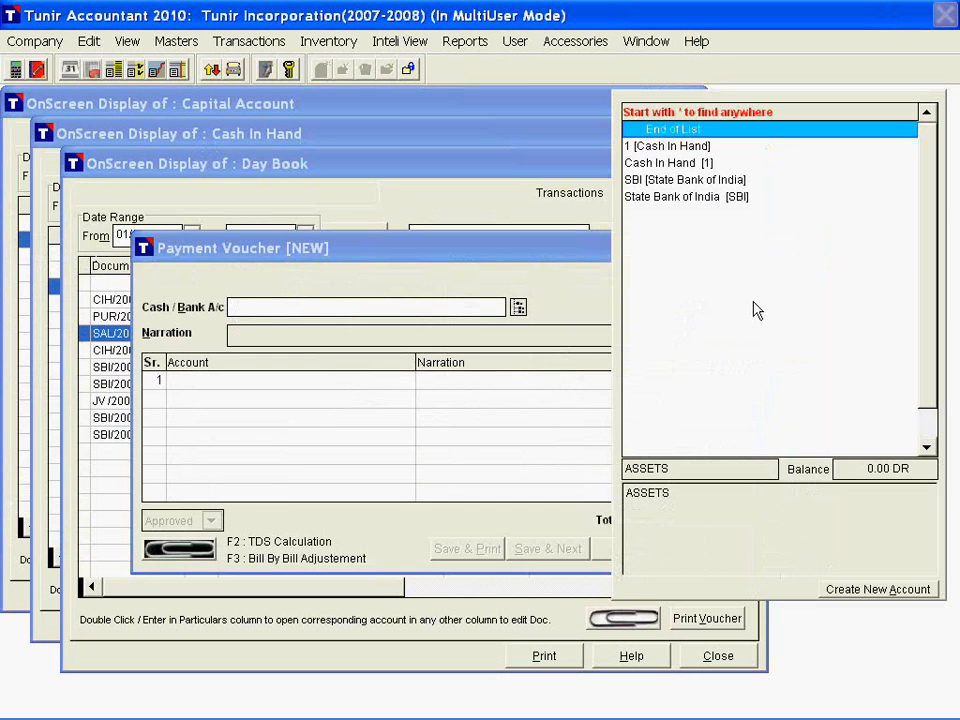
type("c")
key("Return")
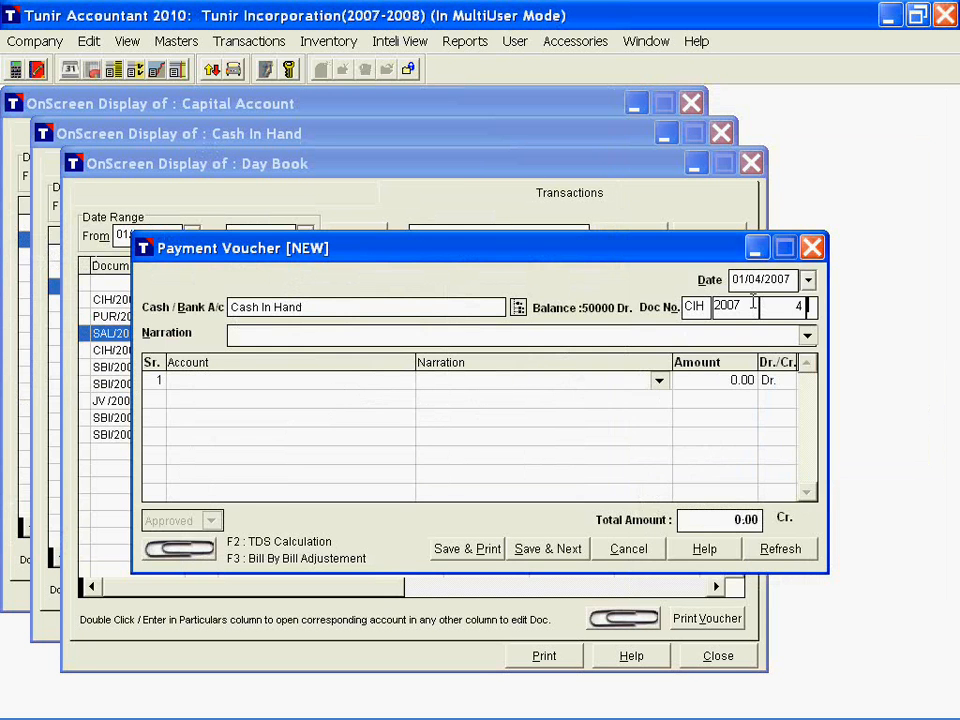
- Enter "Office Expenses" as the payment voucher's narration and choose Office Expenses as the account in the first line
key("Return")
type("Office Exe")
key("BackSpace")
type("penses")
key("Return")
type("o")
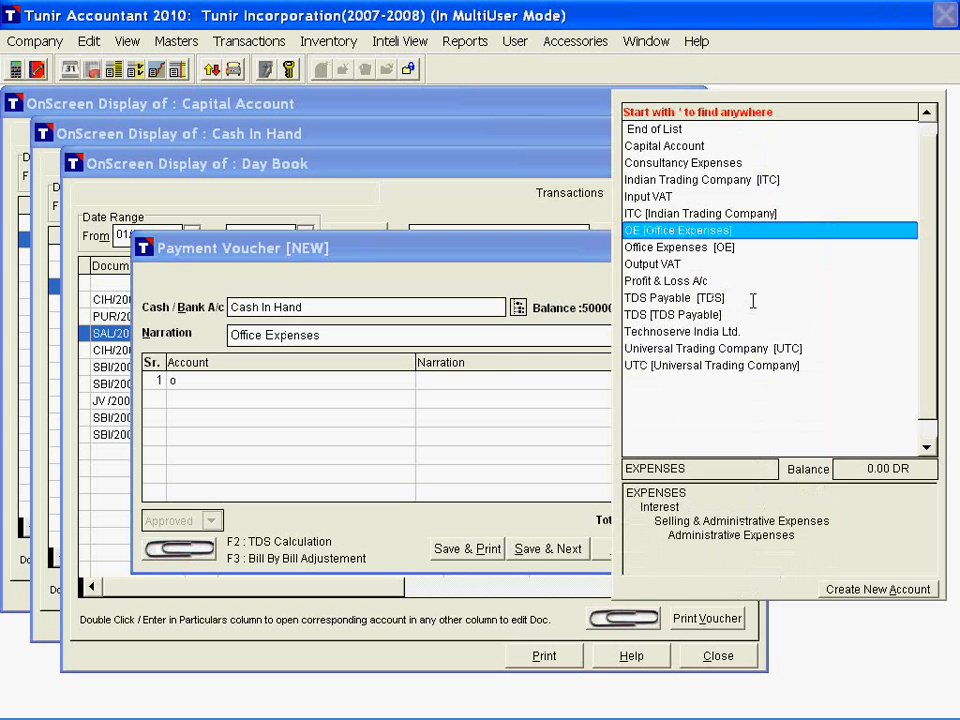
key("Return")
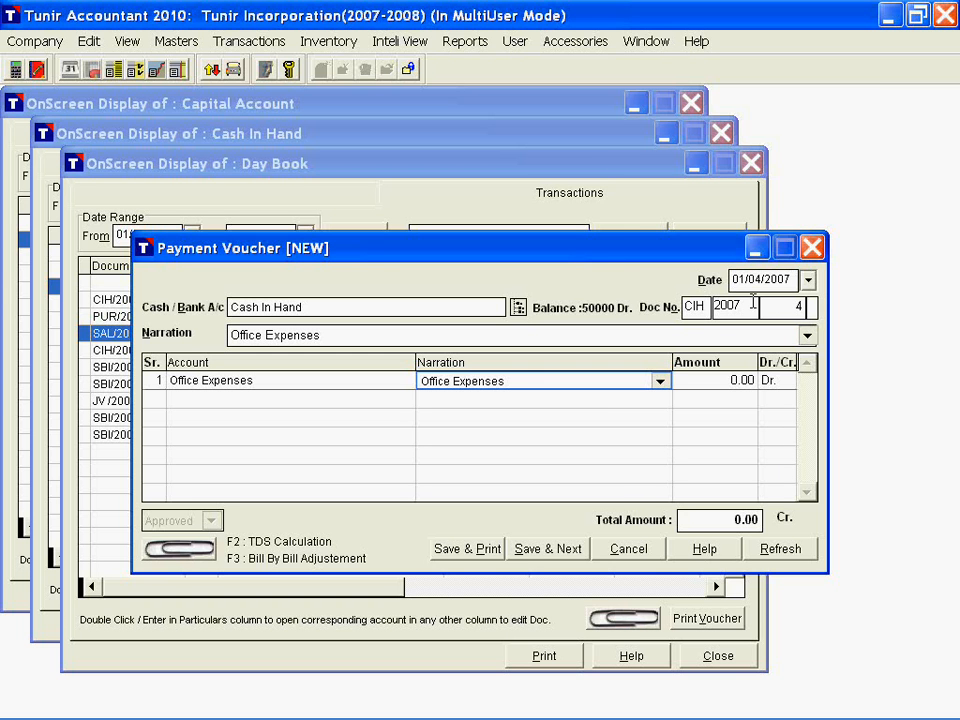
- Set the Office Expenses line's amount to 200 and save the payment voucher
key("Return")
type("200")
key("Return")
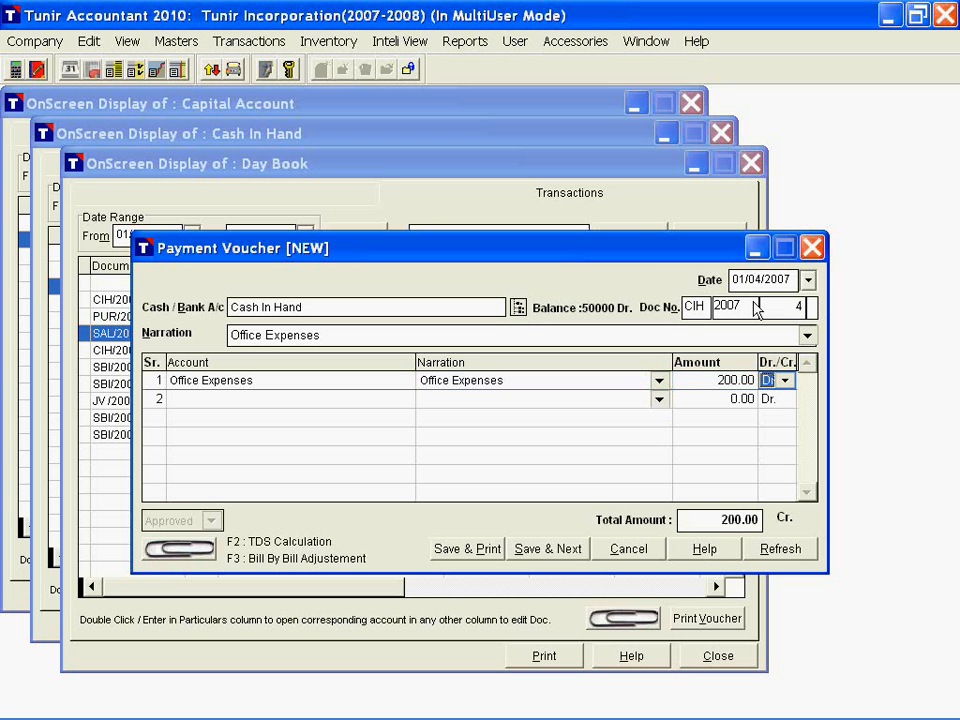
key("alt+s")
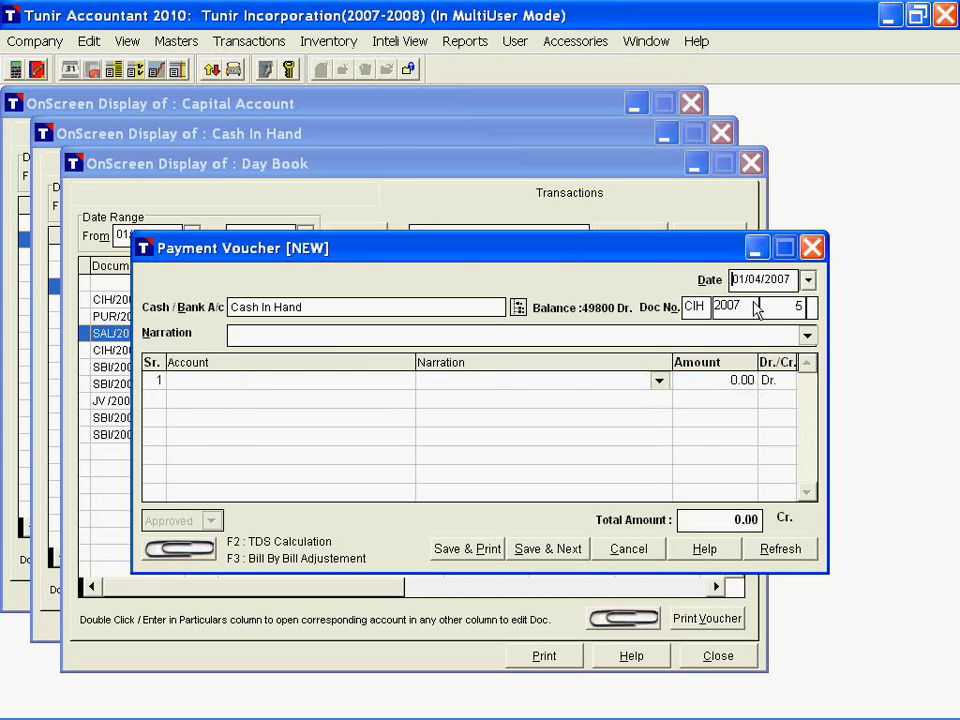
- Check the new Office Expenses entry in the Day Book and in the Cash In Hand ledger
left_click(377, 160)
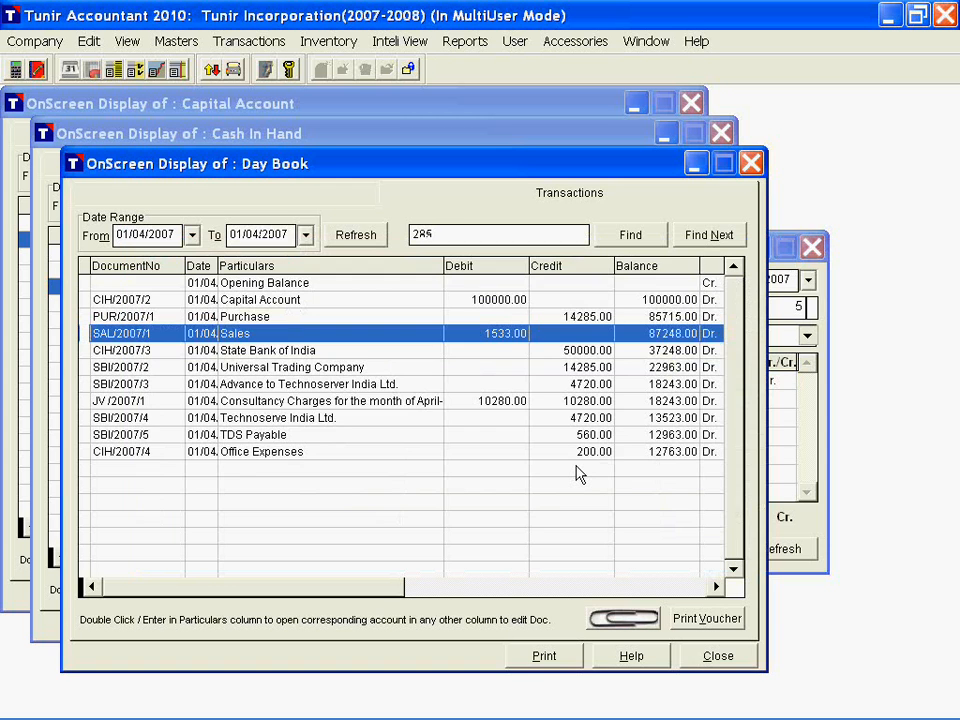
left_click(578, 451)
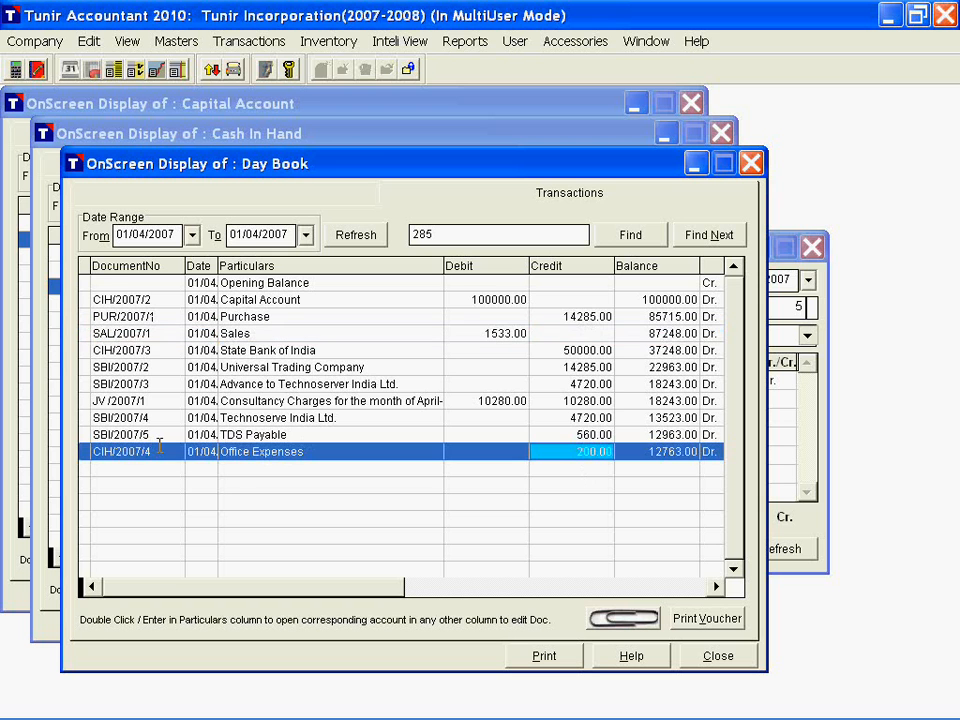
left_click(369, 138)
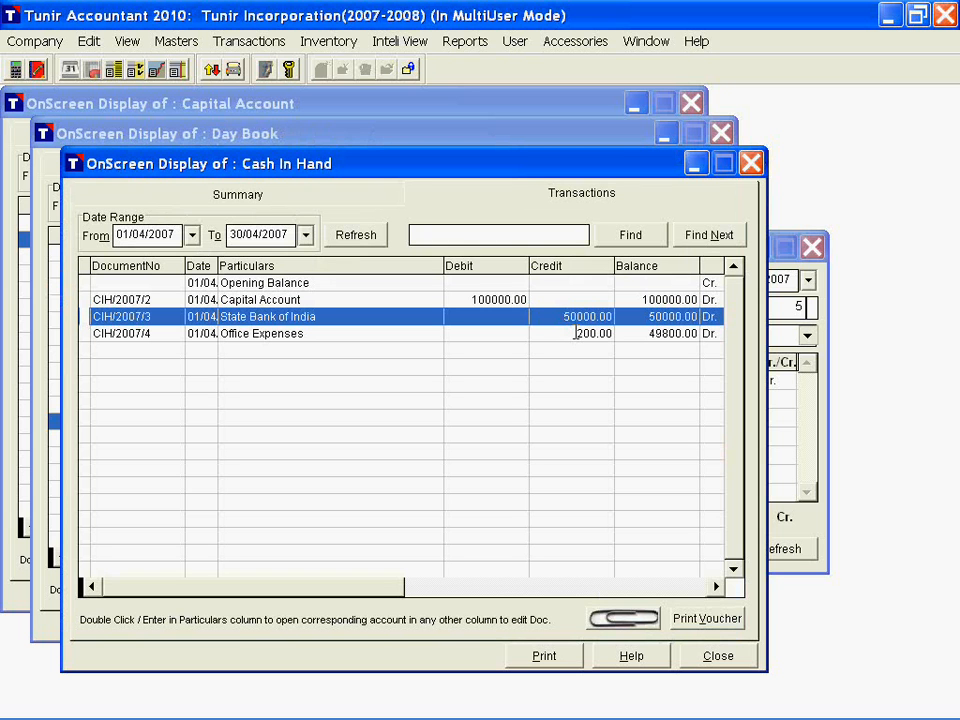
left_click(560, 334)
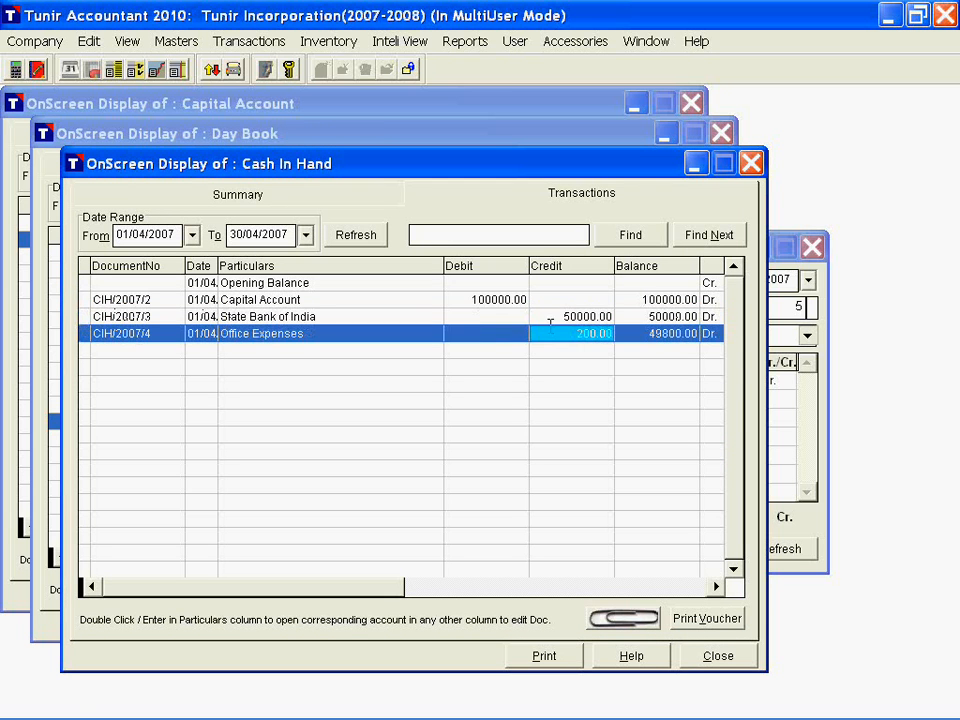
- Open voucher CIH/2007/4 from the Cash In Hand ledger, change its Office Expenses amount to 300, and save and close it
left_click(148, 336)
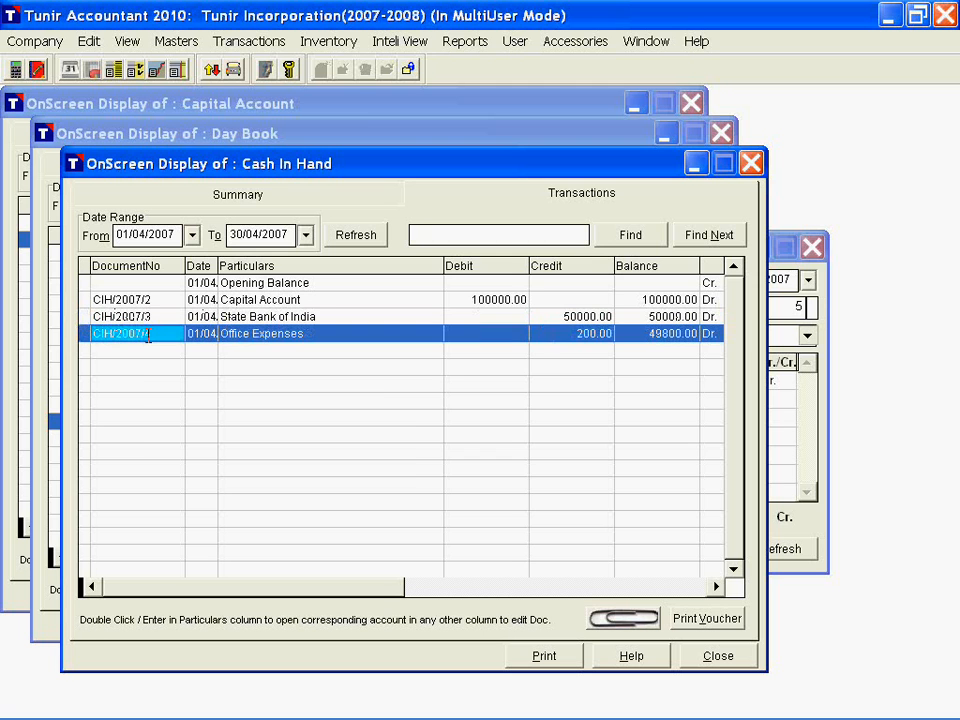
double_click(148, 336)
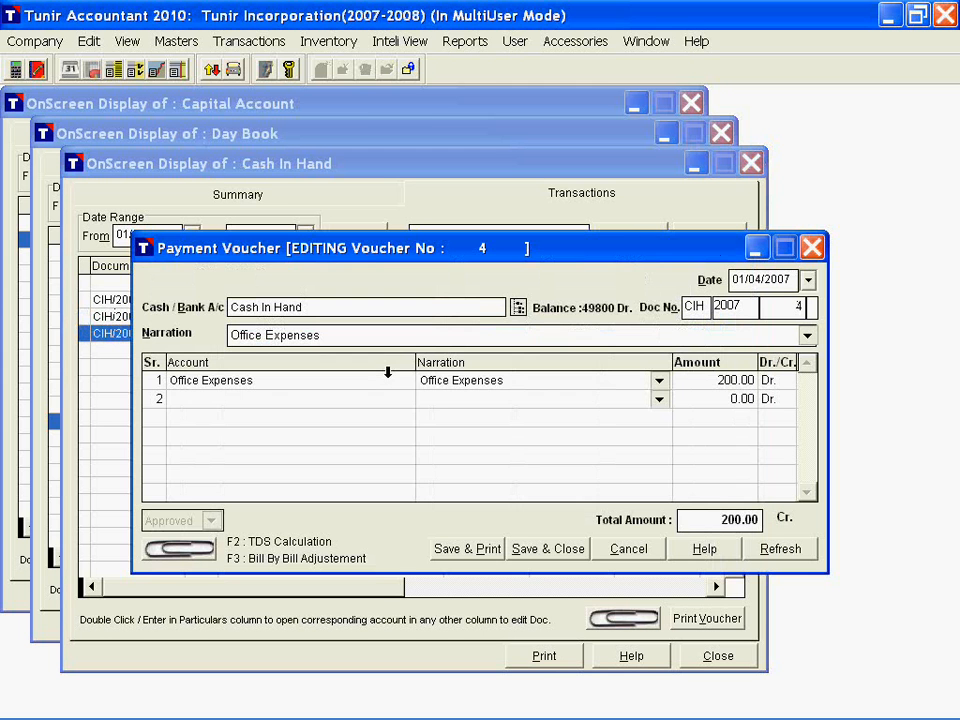
left_click(696, 382)
type("30")
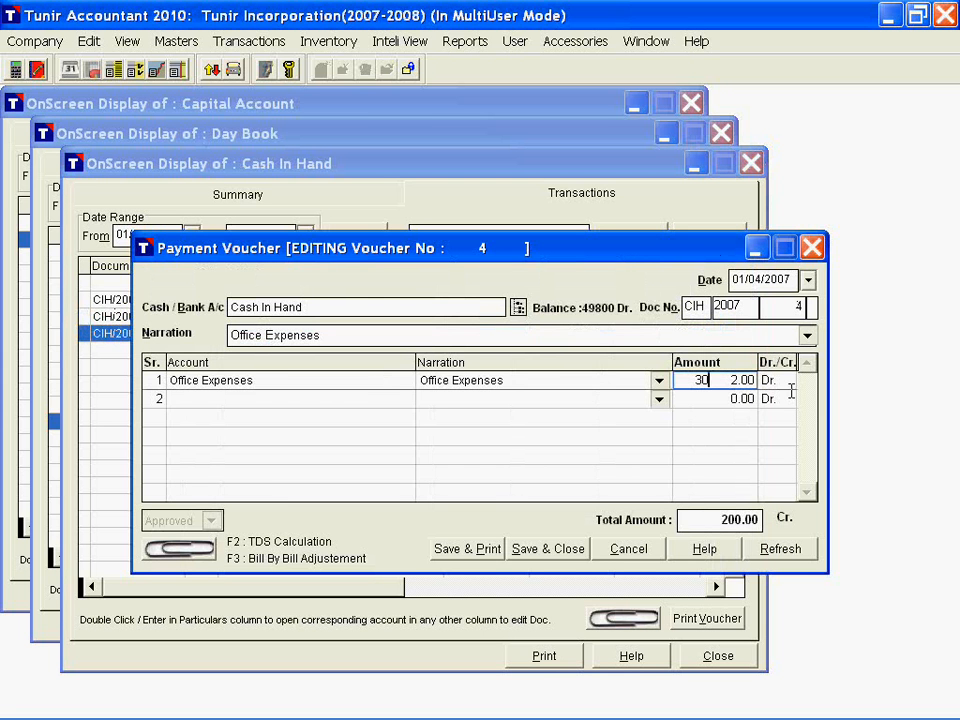
key("Return")
key("Return")
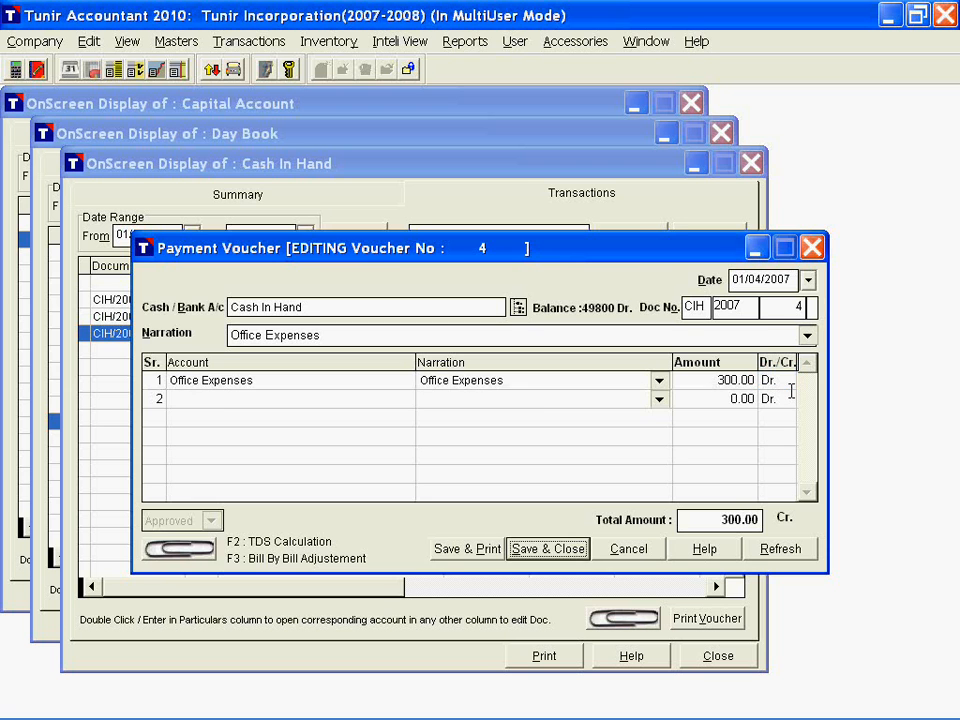
key("Return")
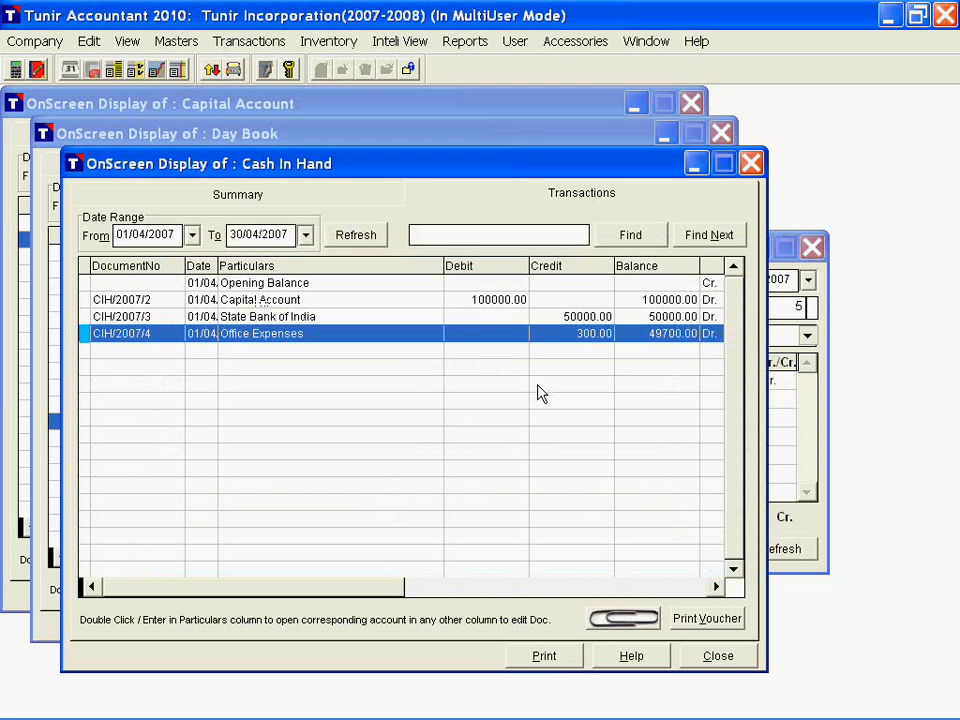
- Check the edited Office Expenses amount in the Cash In Hand ledger and in the Day Book
left_click(575, 333)
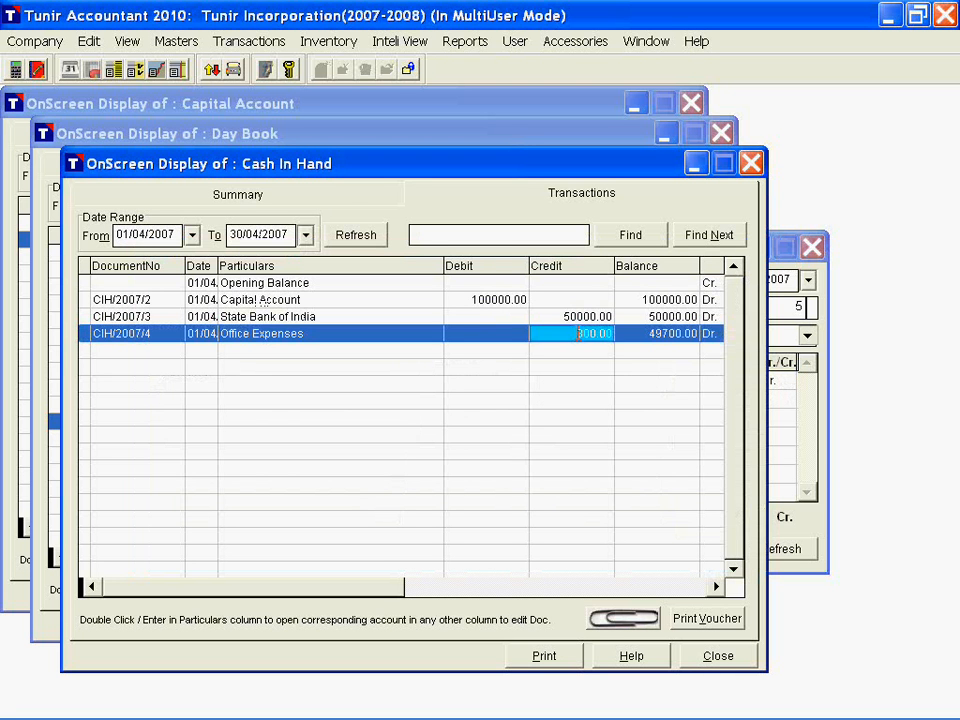
left_click(370, 140)
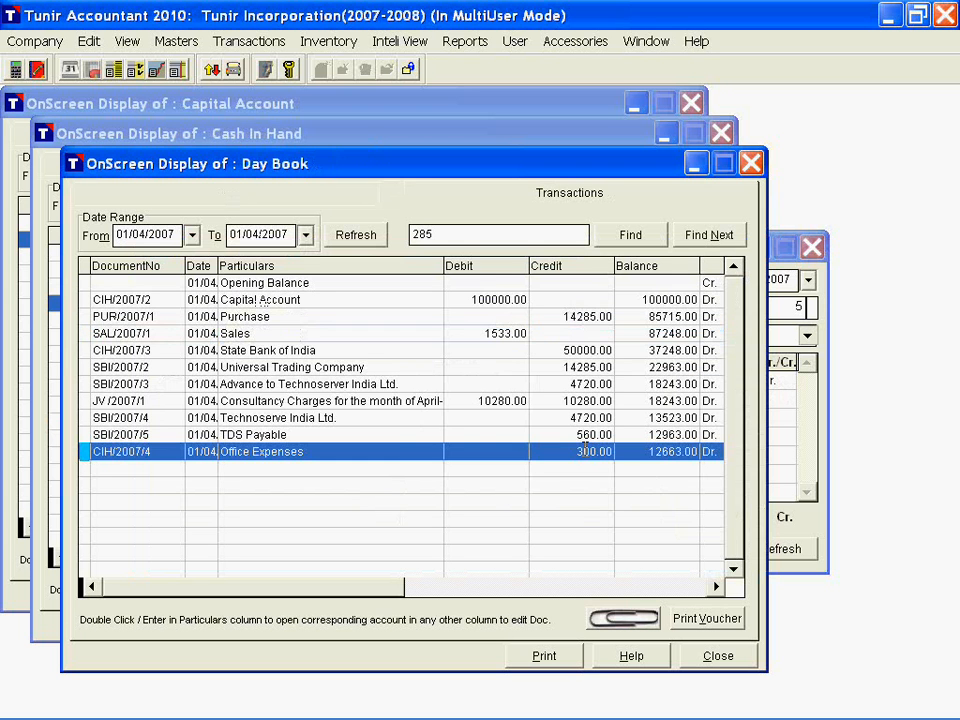
left_click(586, 451)
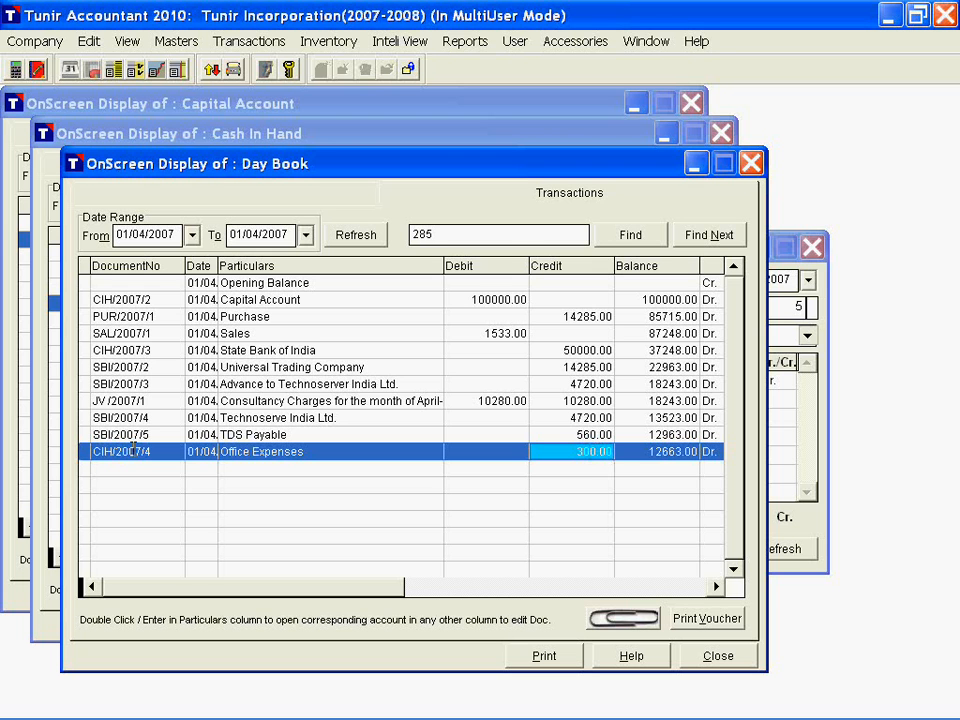
- Open the attachments from the Day Book's selected Office Expenses entry, preview the paper slip, and scan it in as a color picture
left_click(620, 619)
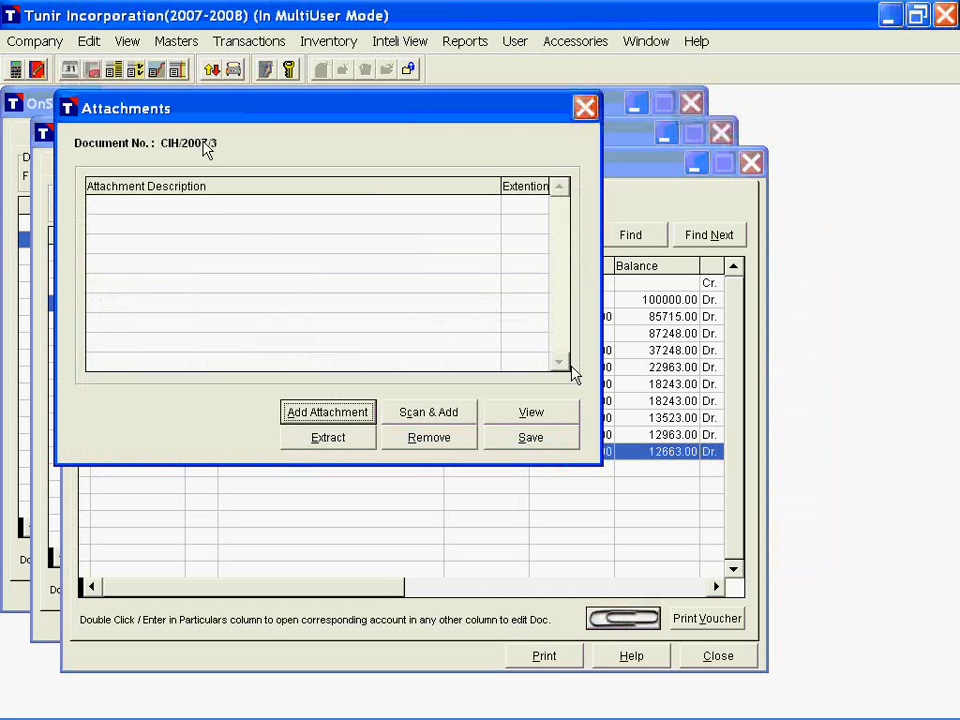
left_click(428, 413)
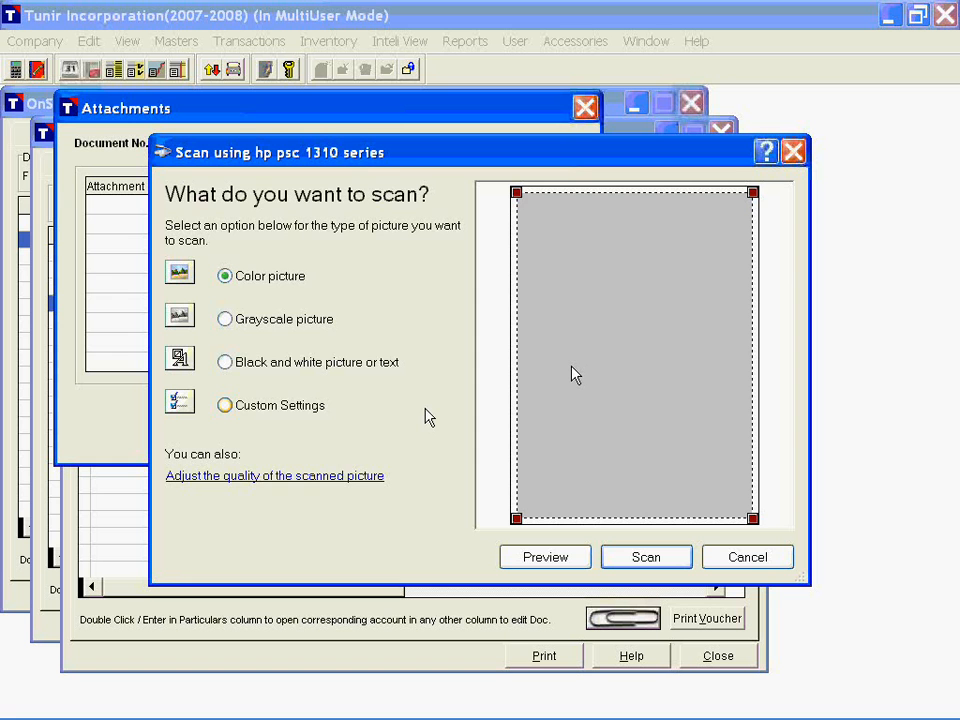
left_click(545, 558)
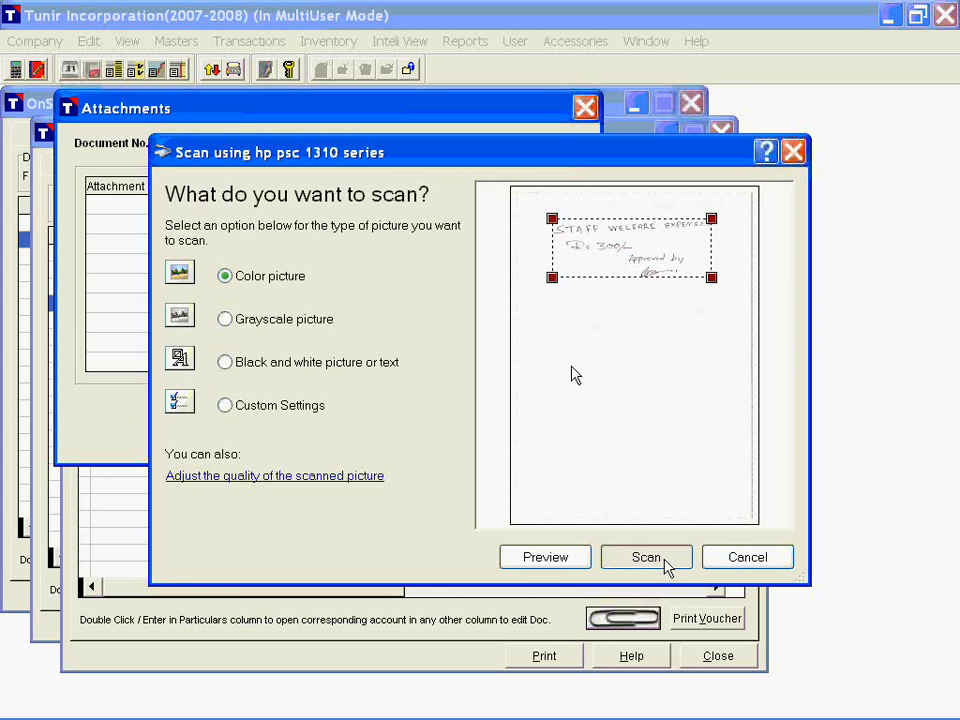
left_click(646, 558)
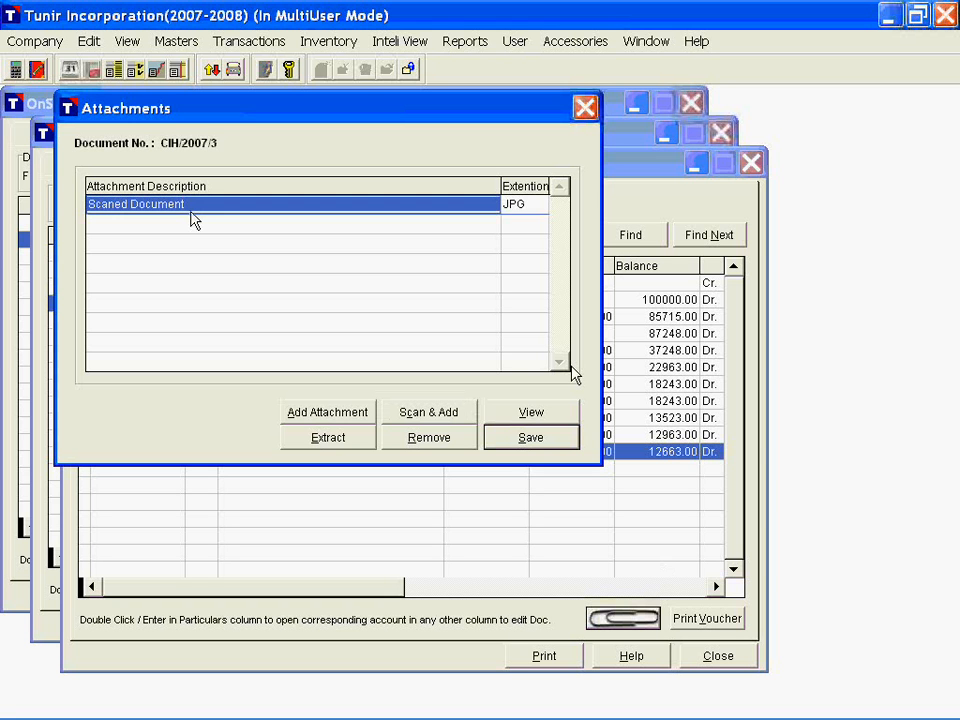
- Set the scanned attachment's description to "Expense approval slip", view the scanned image, and close the viewer
left_click(198, 204)
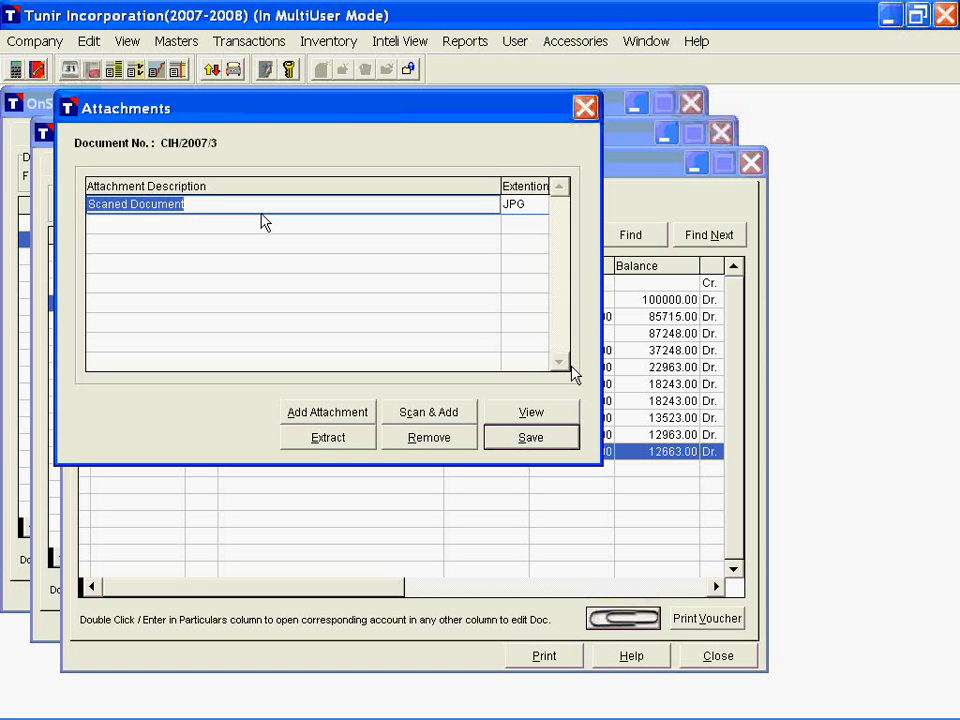
type("Expense ")
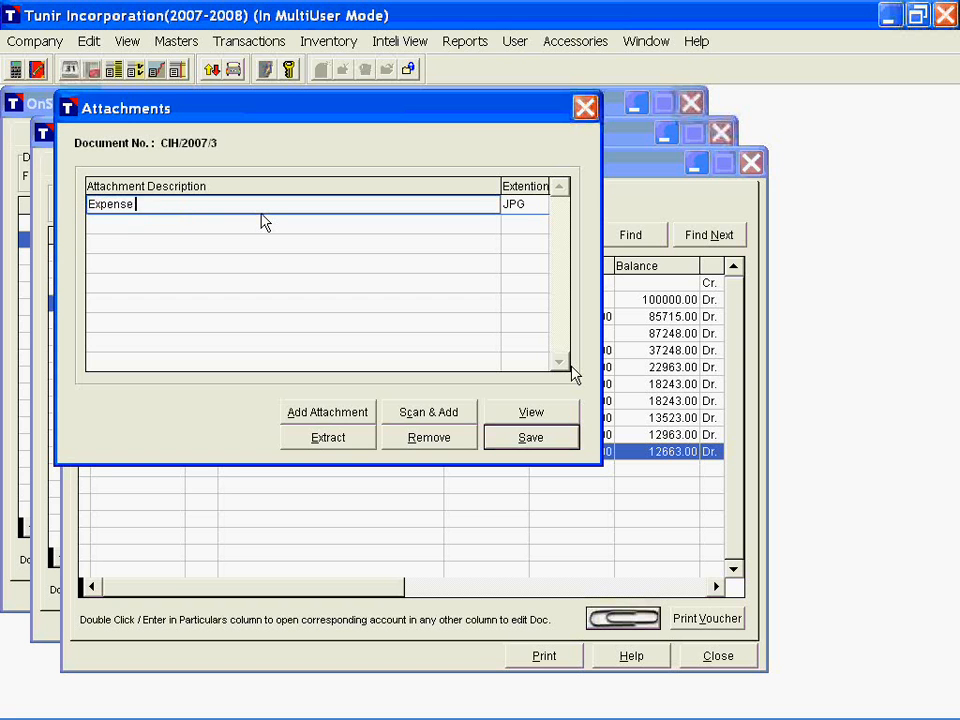
type("approval slip")
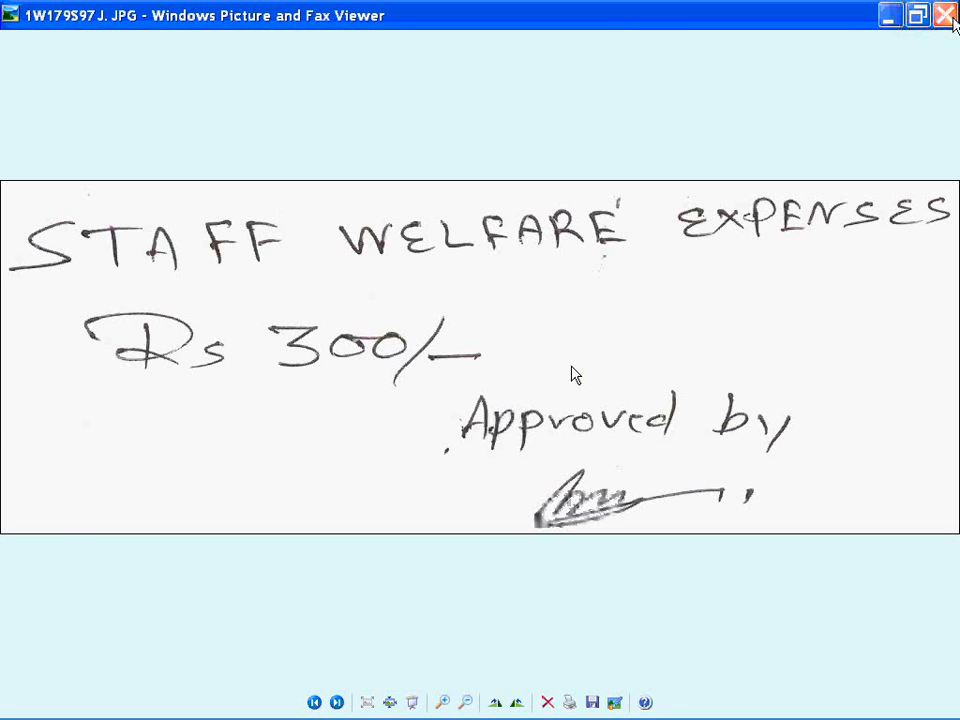
left_click(945, 15)
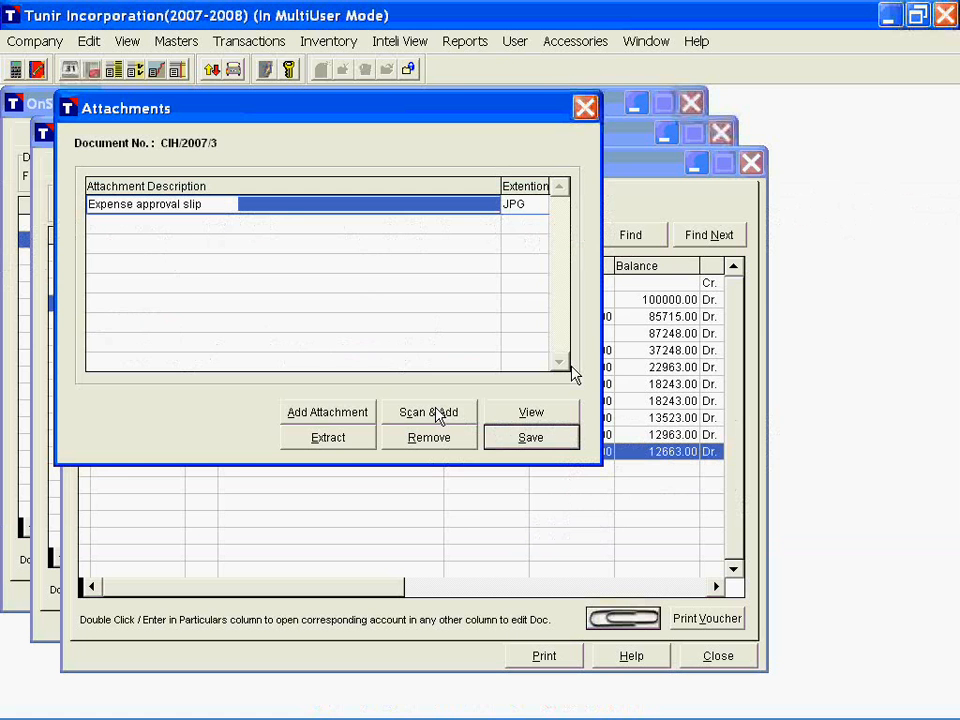
- Save the Expense Approval Slip attachment, and reopen the attachments of the Day Book's Office Expenses entry to check it
left_click(295, 204)
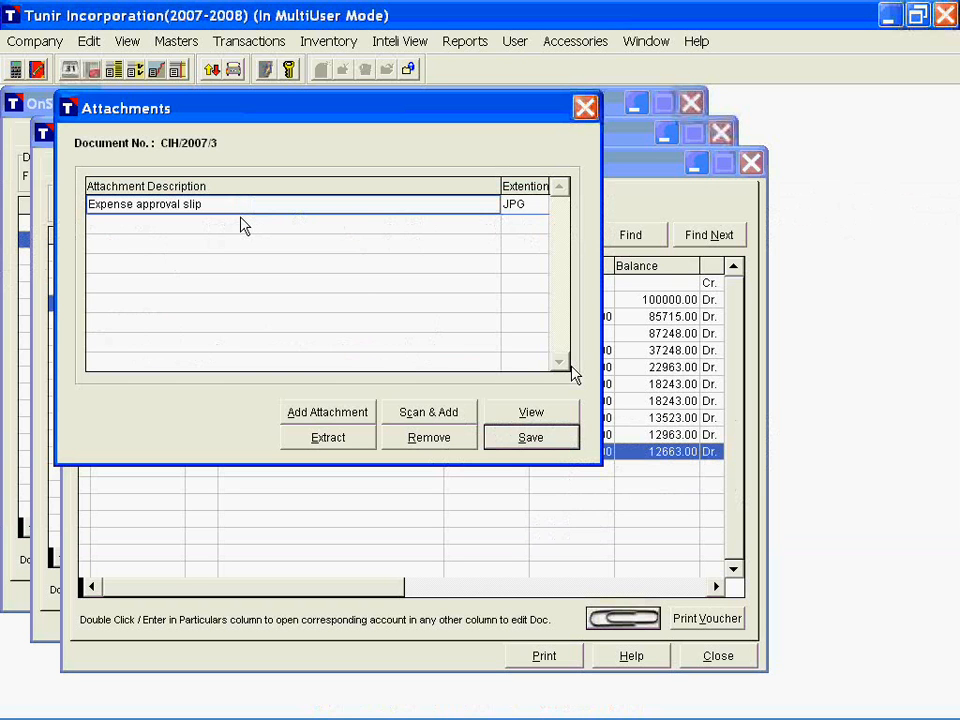
left_click(549, 446)
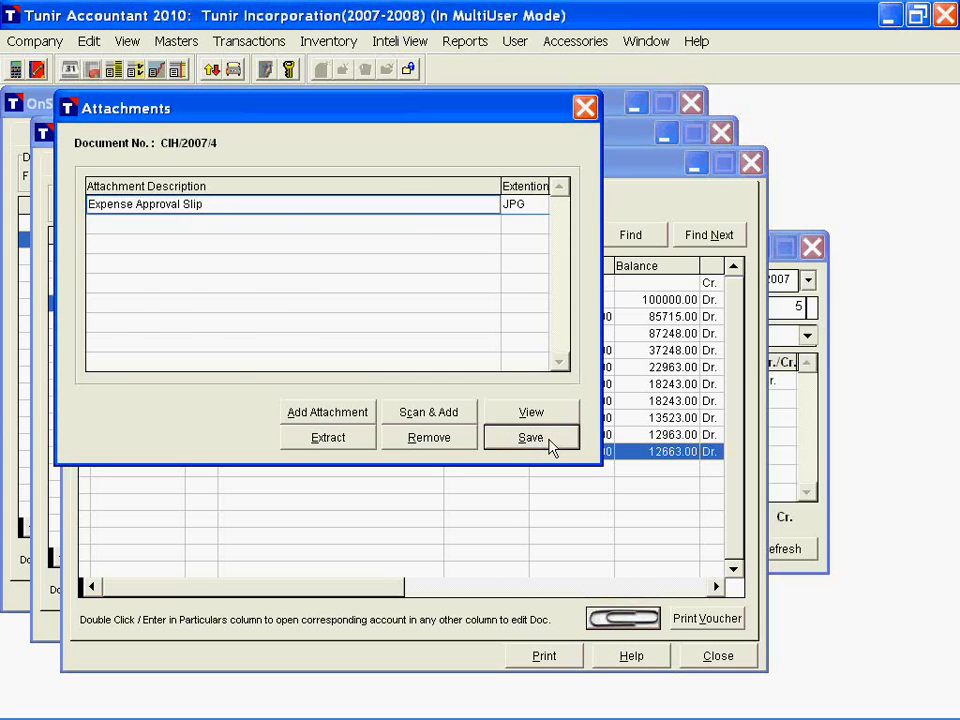
left_click(549, 446)
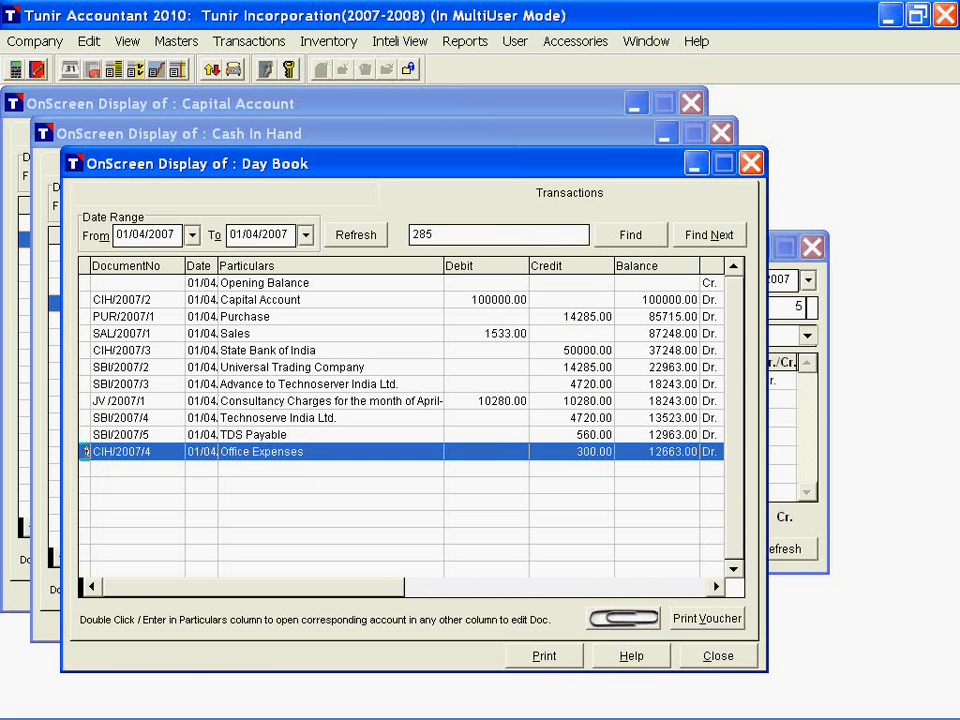
key("Return")
key("Escape")
left_click(622, 619)
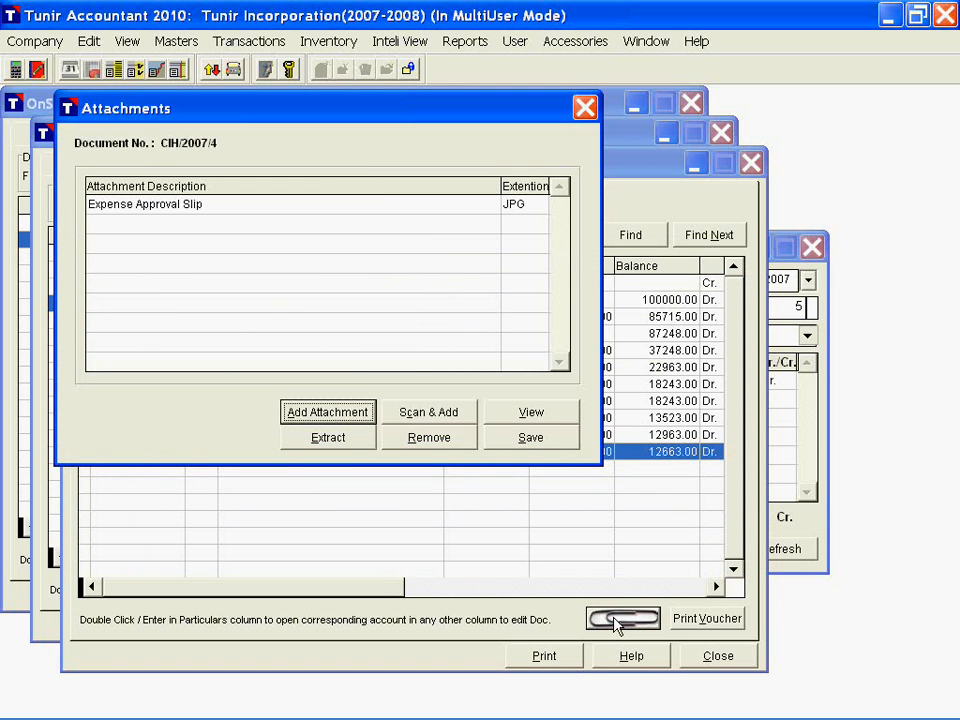
left_click(585, 107)
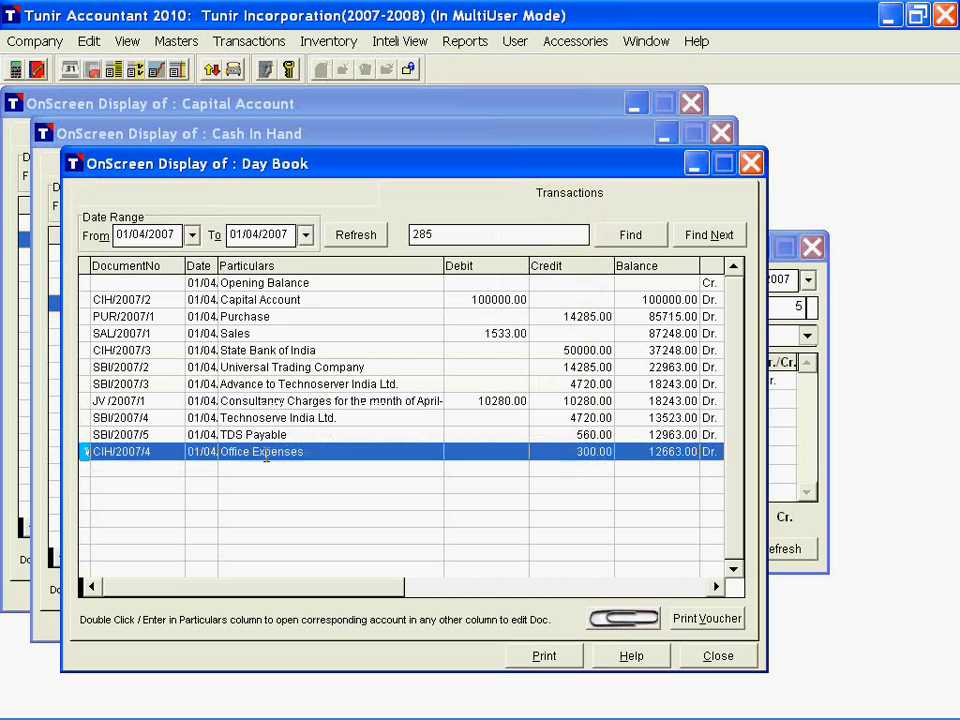
- Close the voucher entry window that is open behind the Day Book
left_click(229, 436)
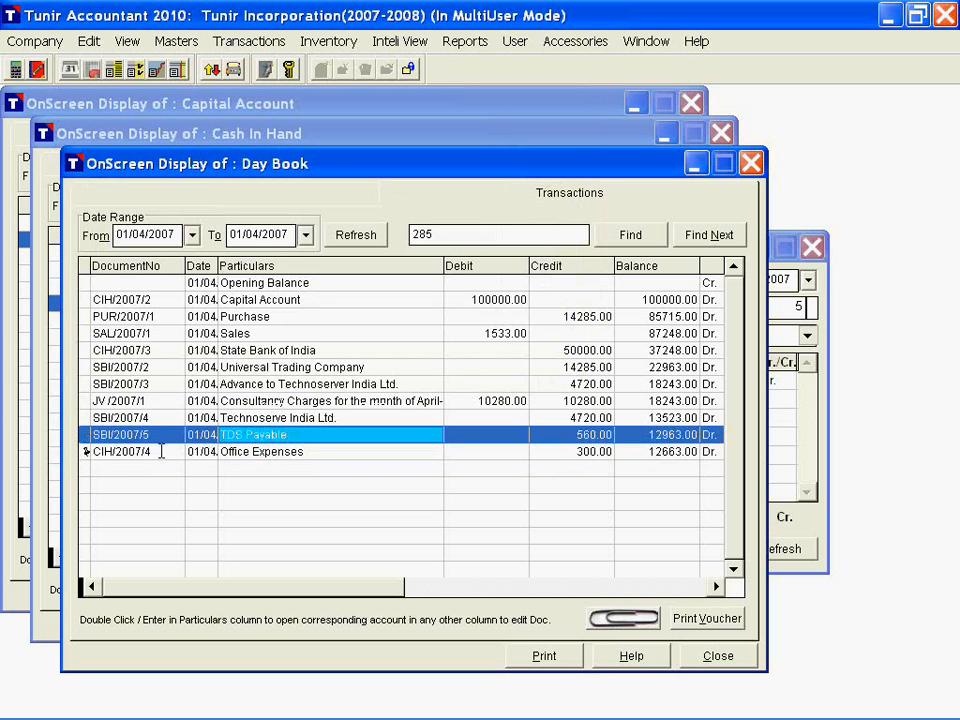
left_click(160, 418)
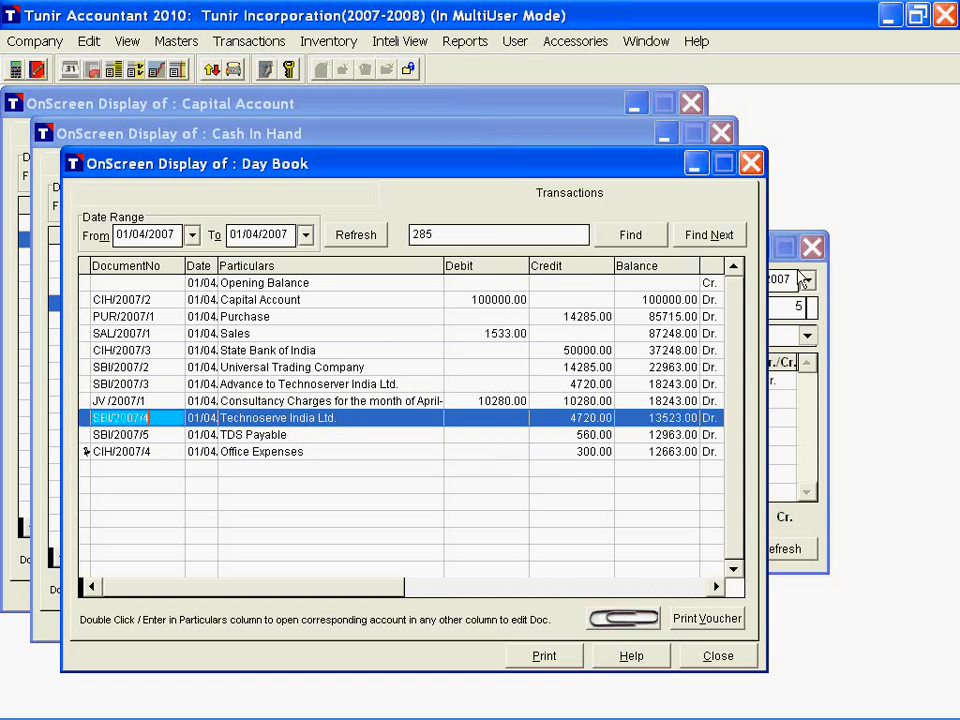
left_click(810, 527)
left_click(814, 248)
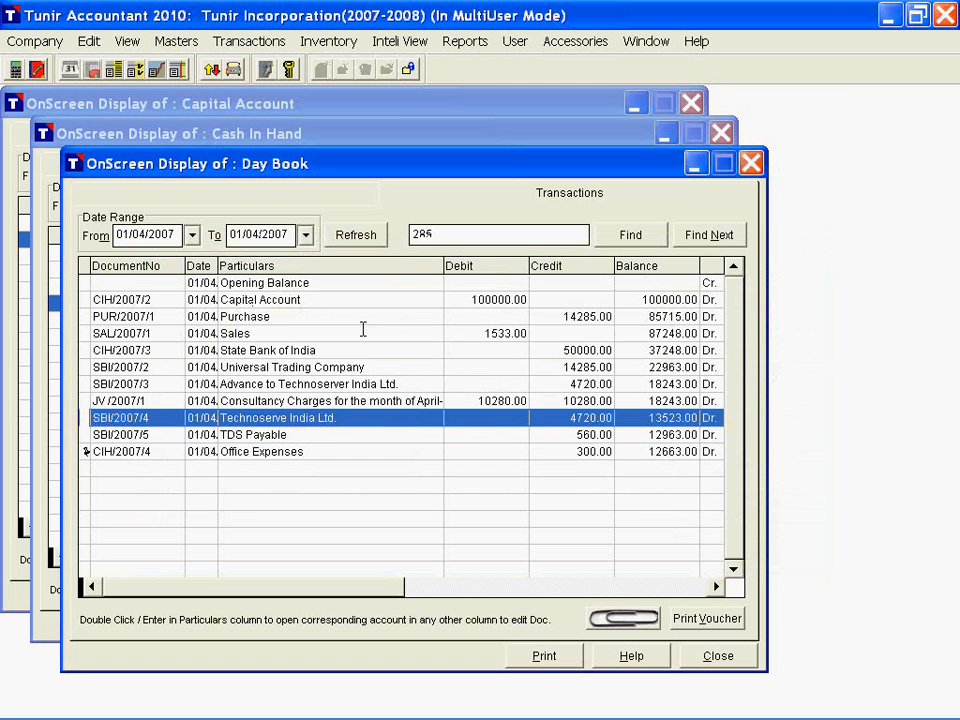
key("Down")
left_click(447, 352)
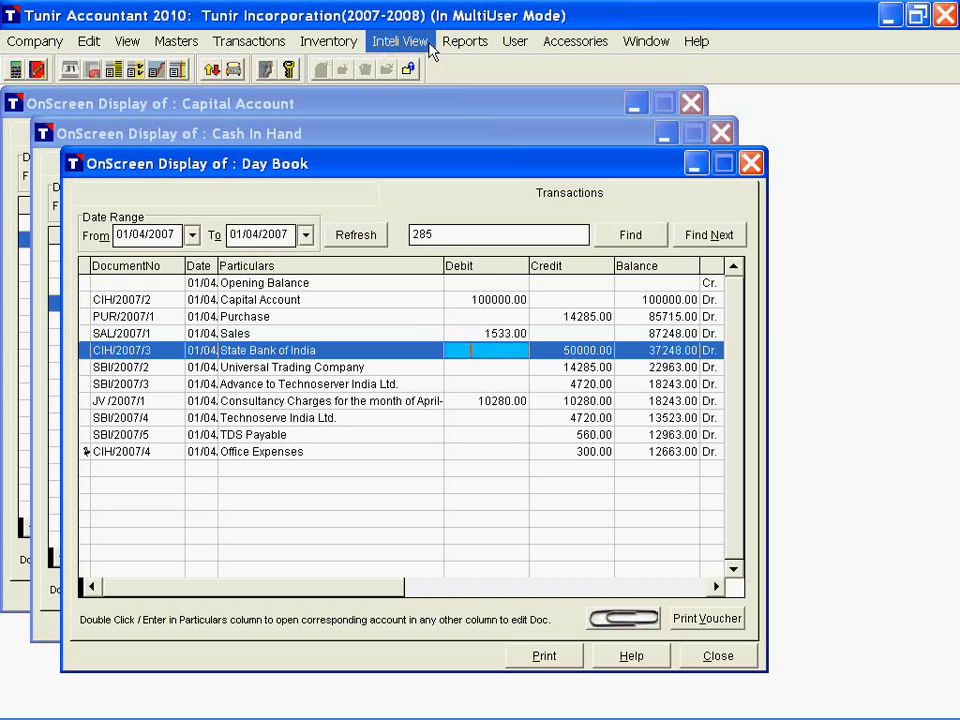
left_click(405, 42)
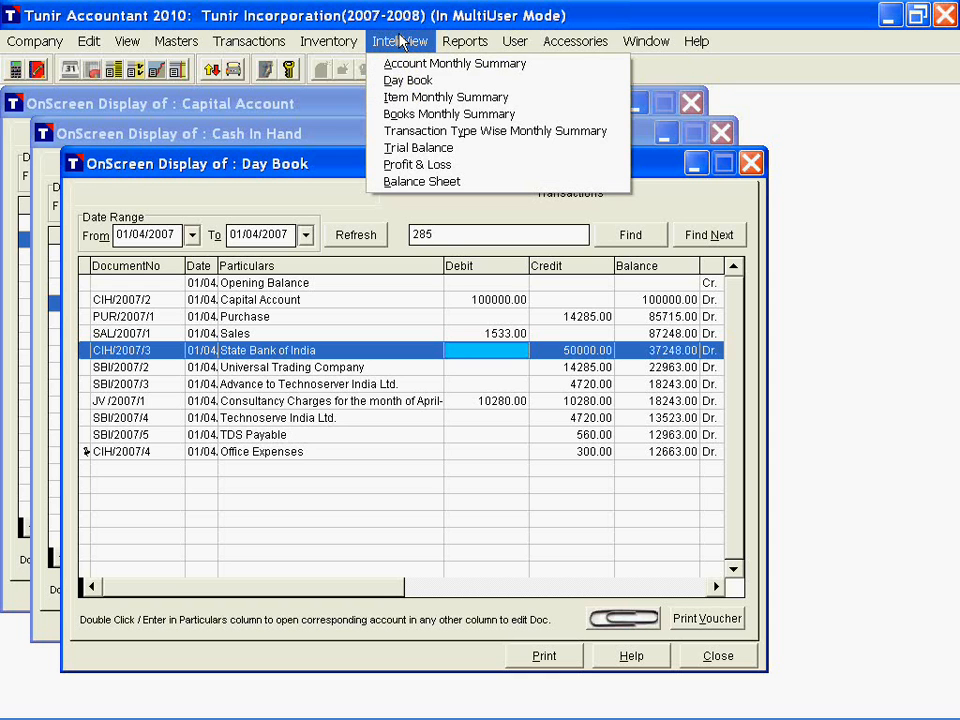
left_click(400, 41)
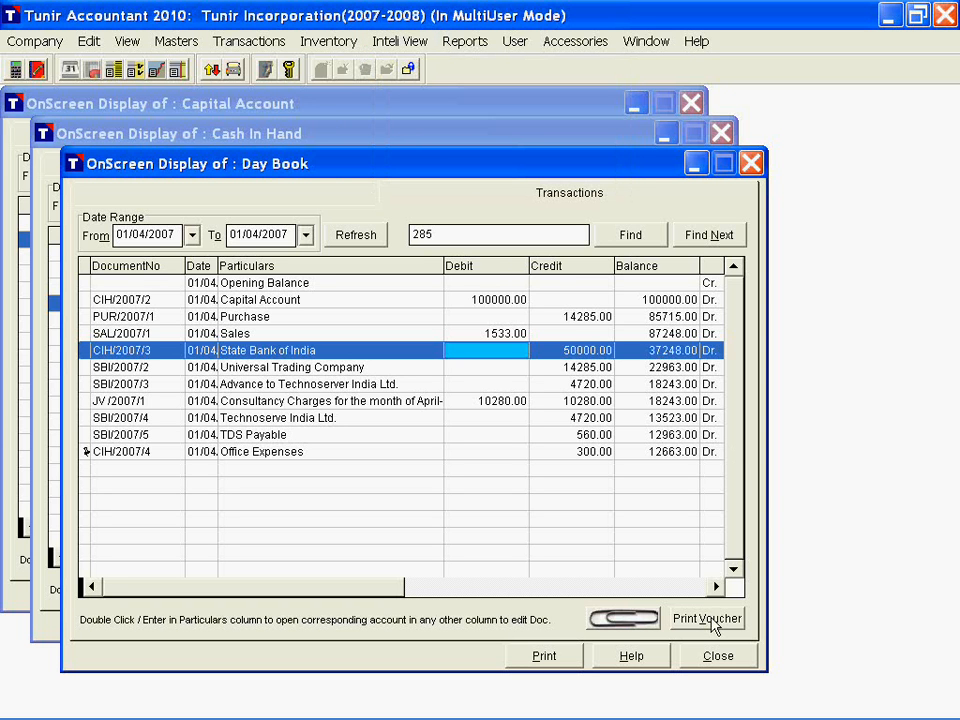
- Look over the entries in the Day Book, view the Cash In Hand ledger, and return to the Day Book
left_click(135, 451)
left_click(150, 419)
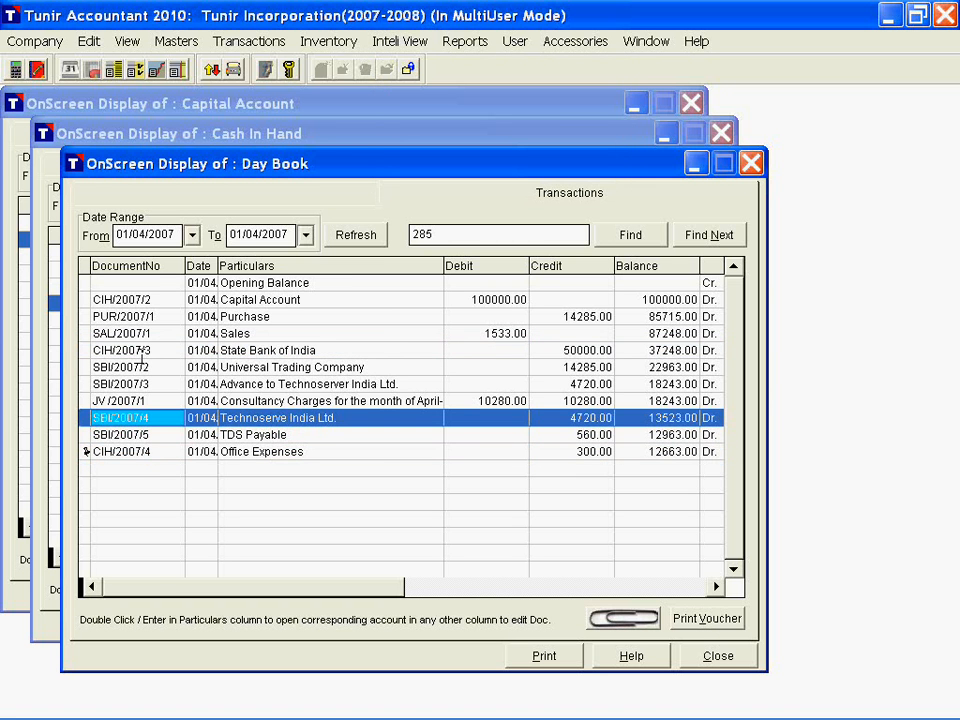
left_click(257, 137)
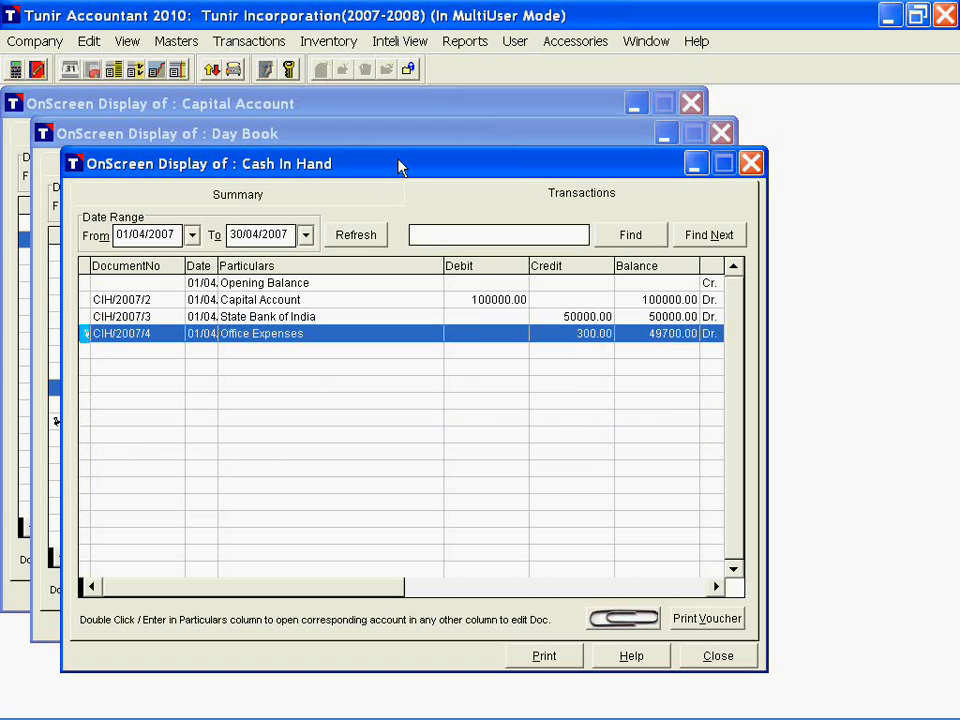
left_click(364, 136)
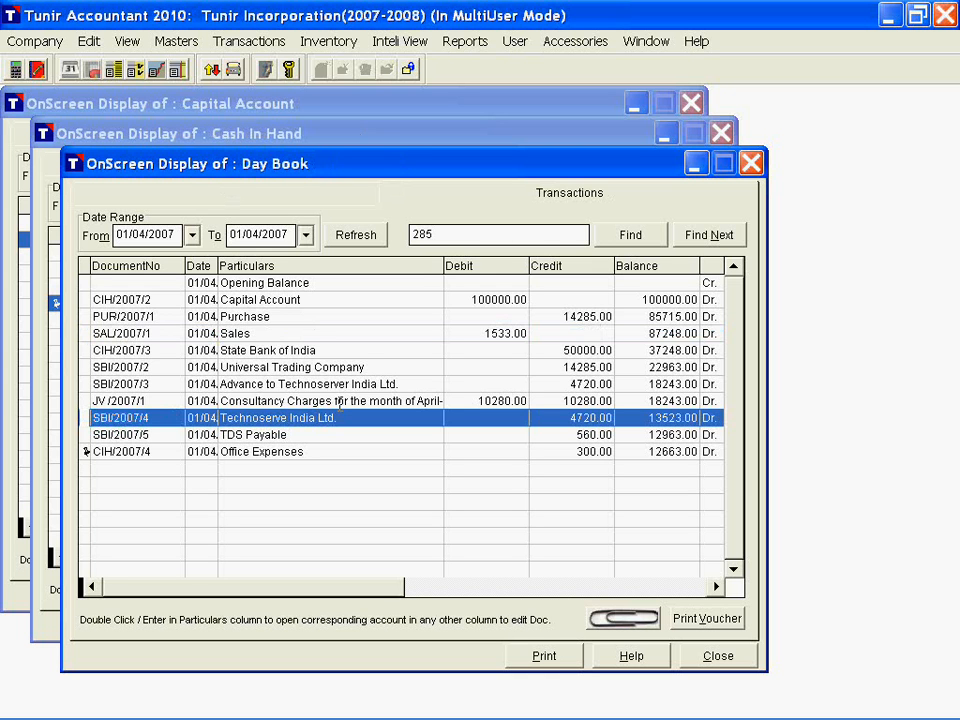
- Clear the search text in the Day Book
left_click(155, 317)
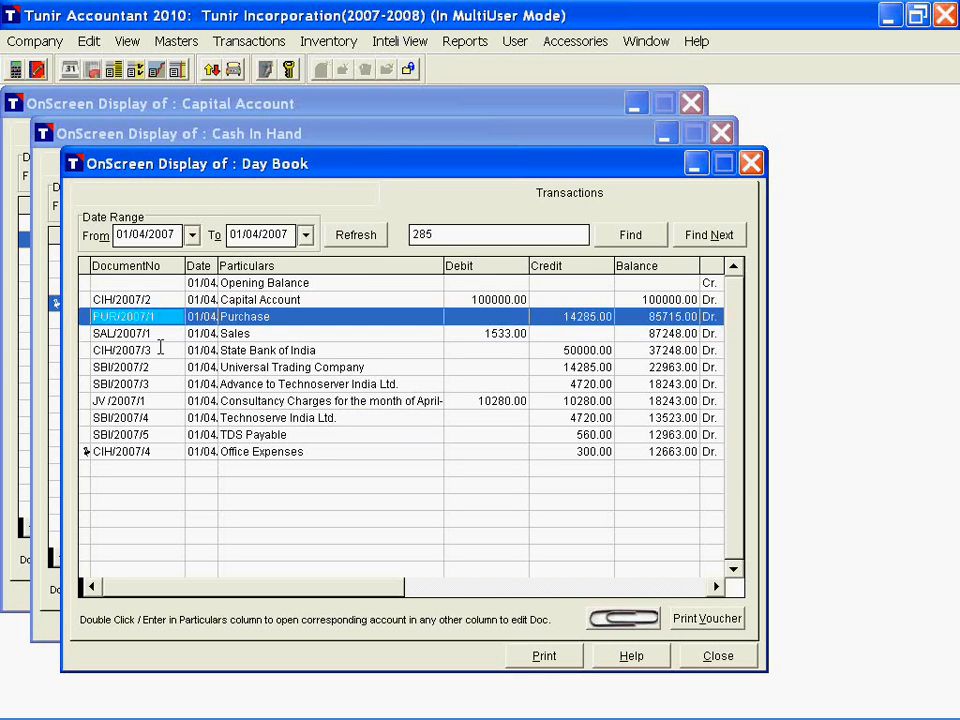
left_click_drag(451, 230, 406, 235)
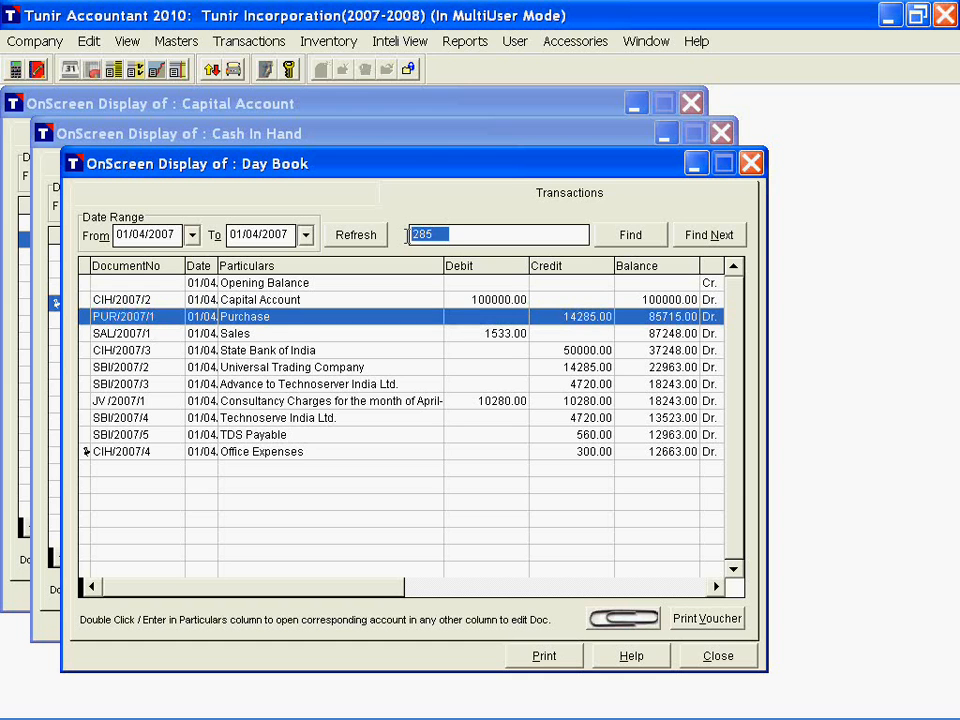
key("BackSpace")
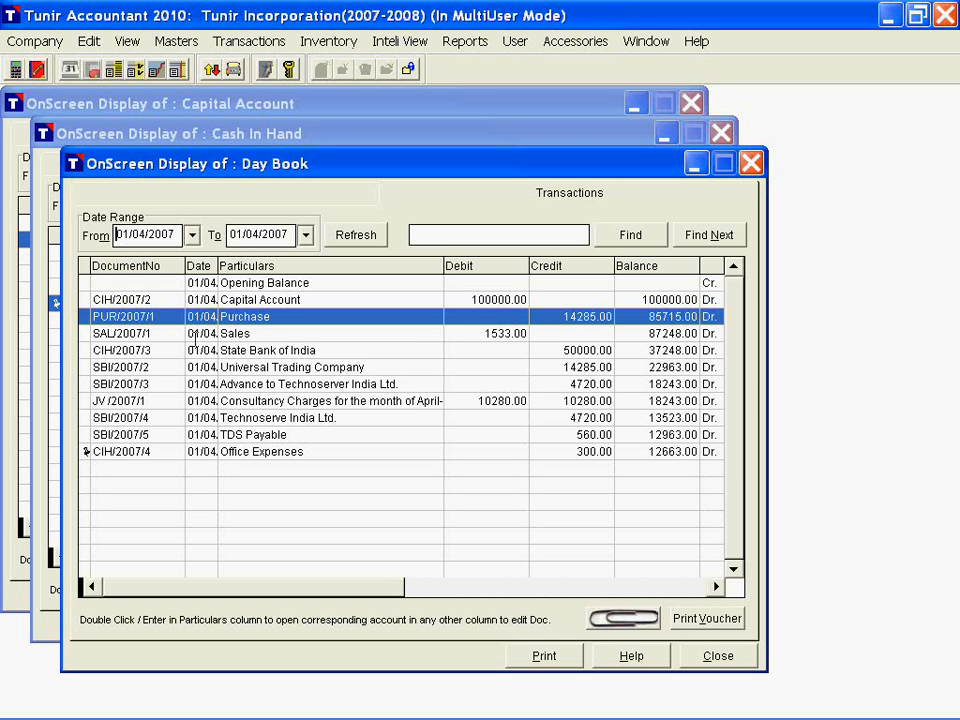
left_click(162, 300)
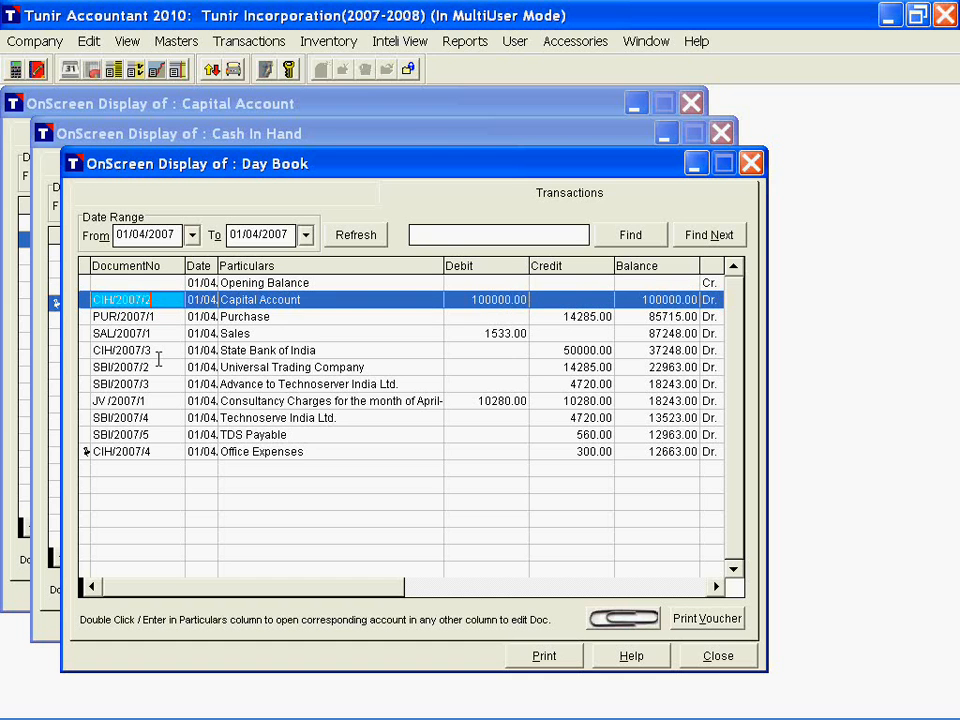
key("alt")
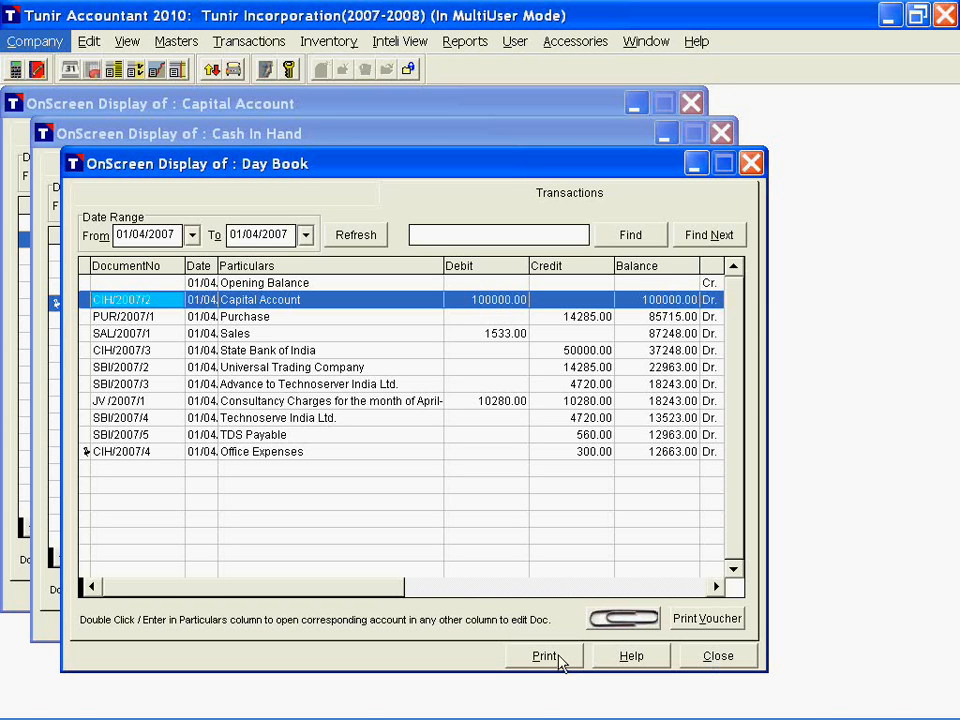
left_click(262, 316)
left_click(264, 300)
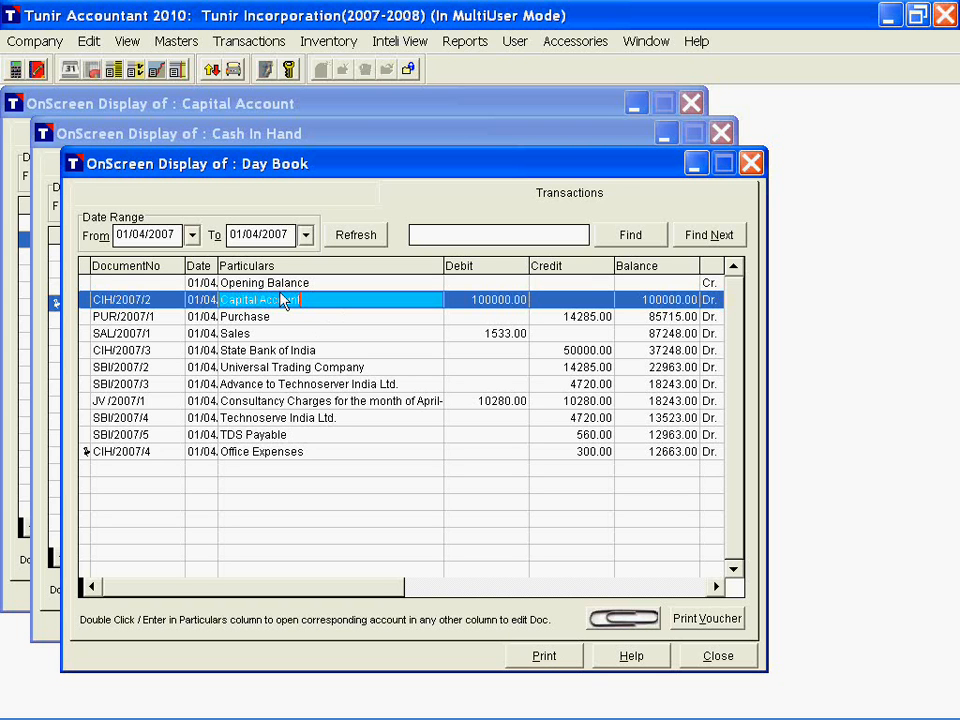
- View the account monthly summary of the Capital Account, and close the summary and its account selection window
left_click(405, 42)
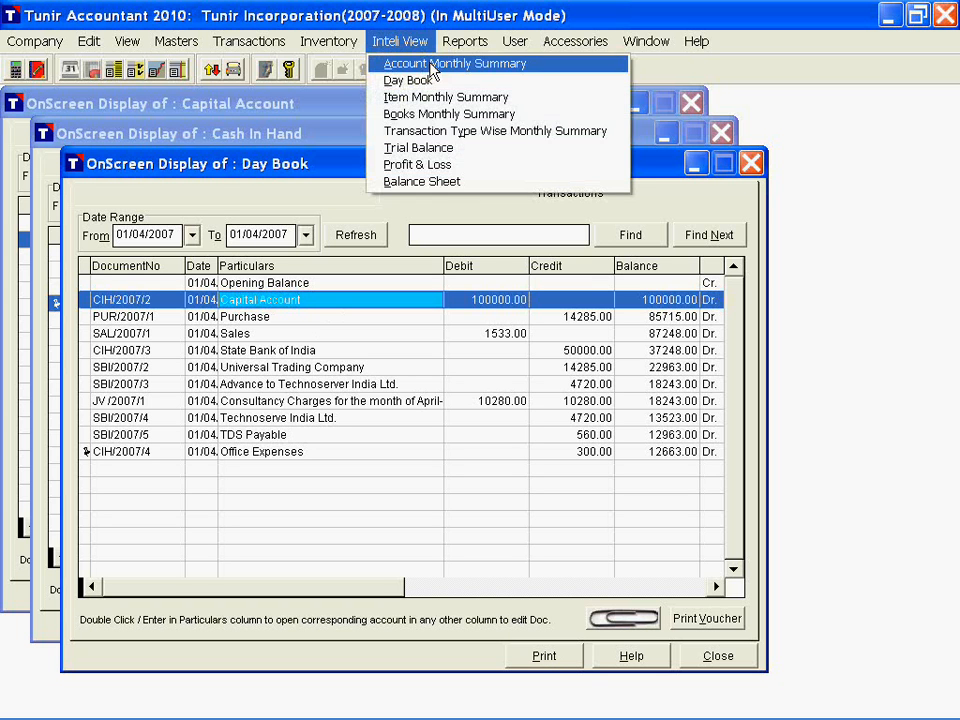
left_click(439, 65)
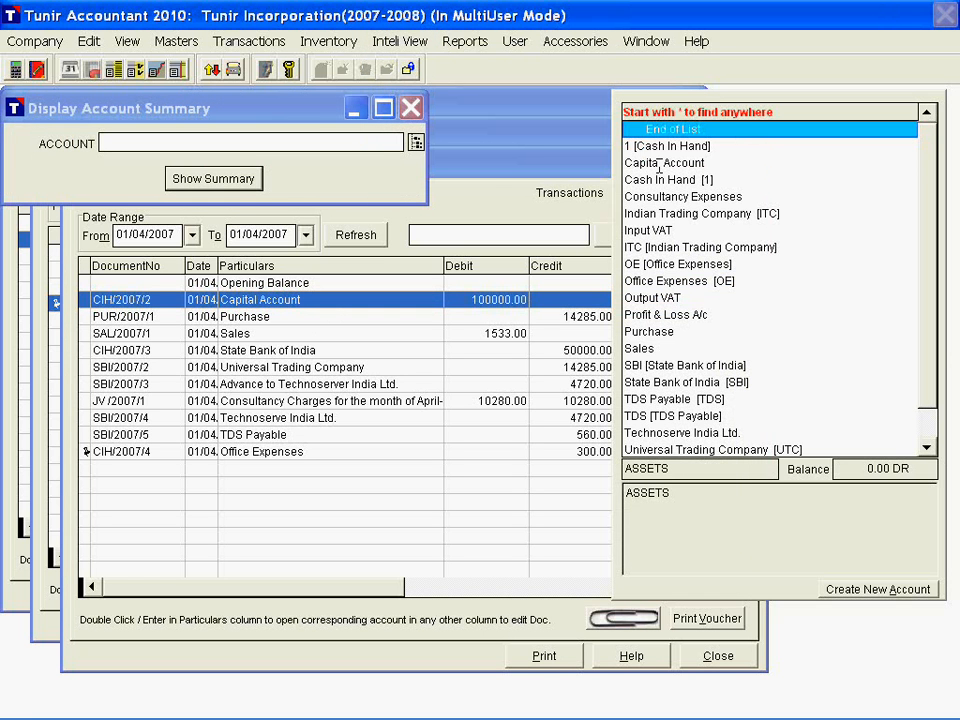
type("cap")
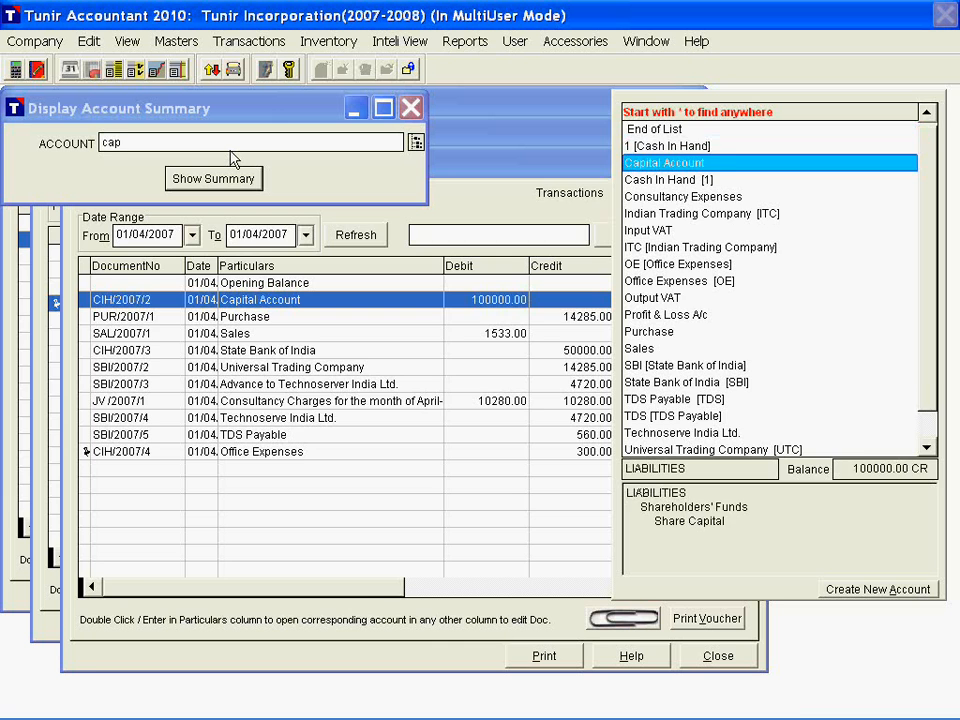
key("Return")
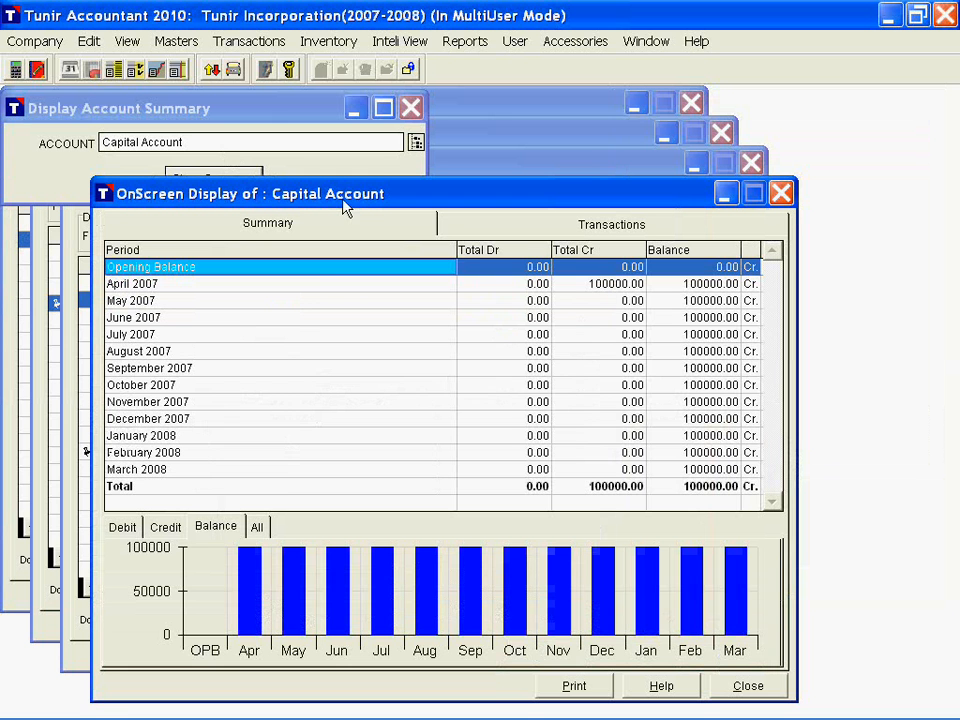
left_click(780, 193)
left_click(410, 108)
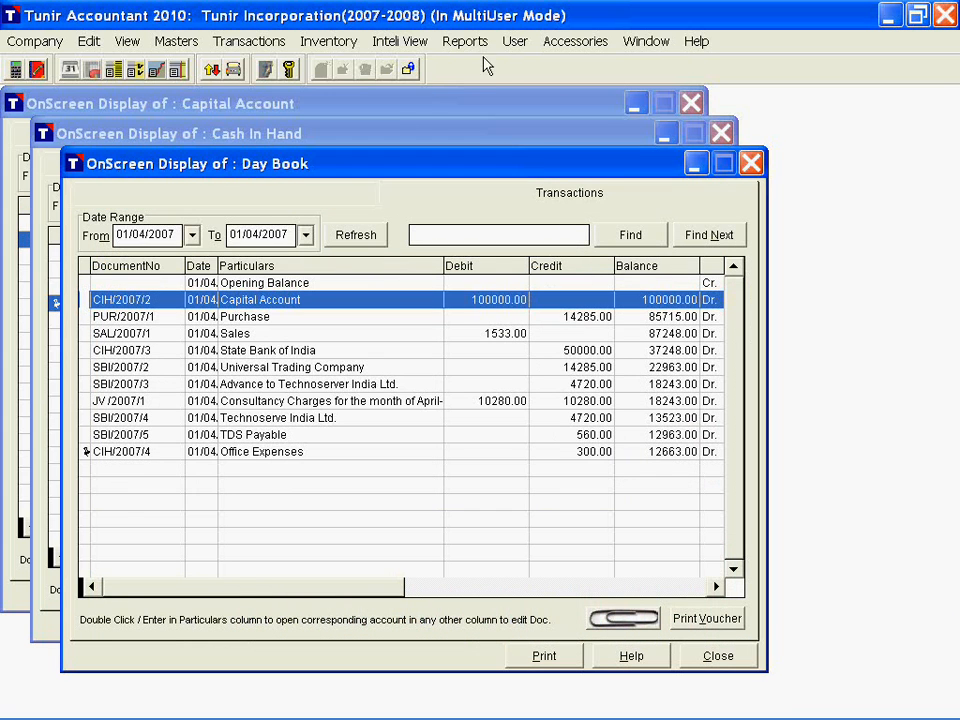
- Display the item monthly summary for Soya Solvent Oil
left_click(400, 41)
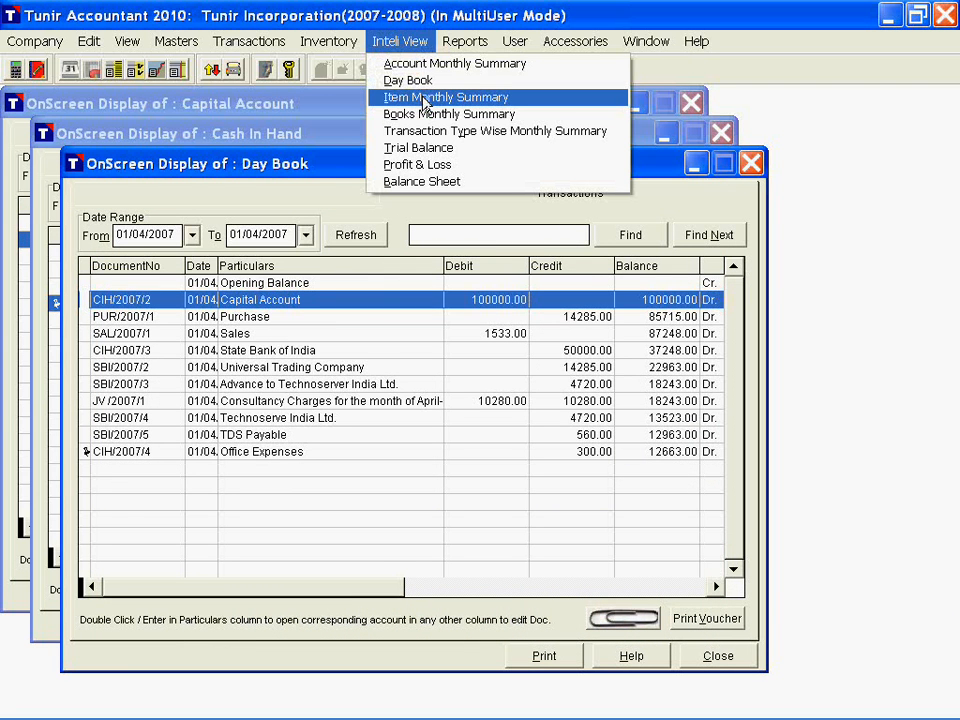
left_click(426, 100)
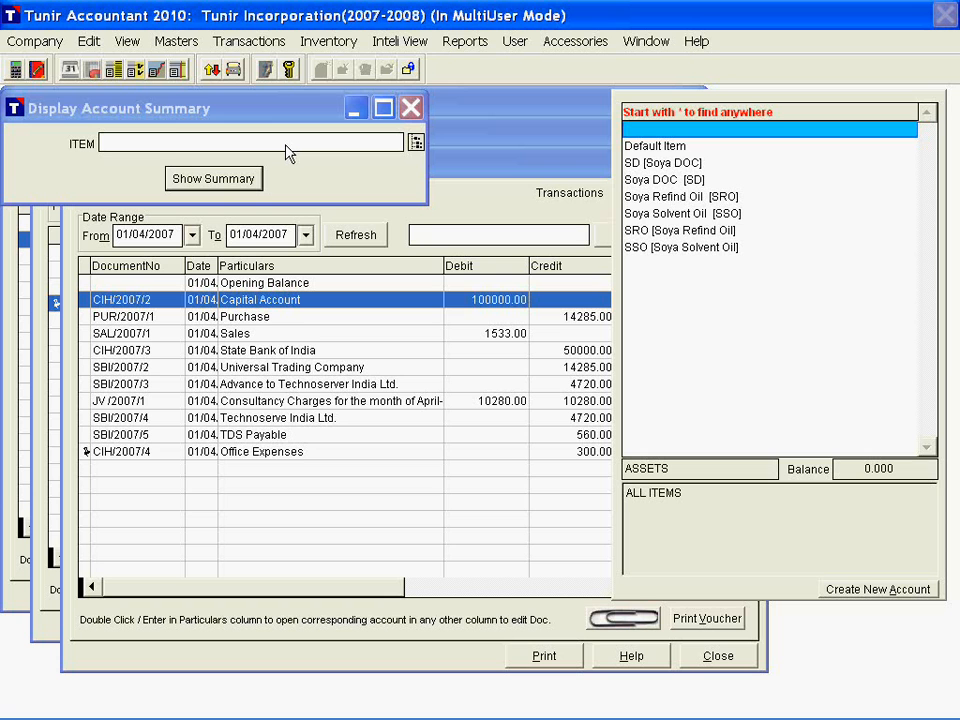
key("Return")
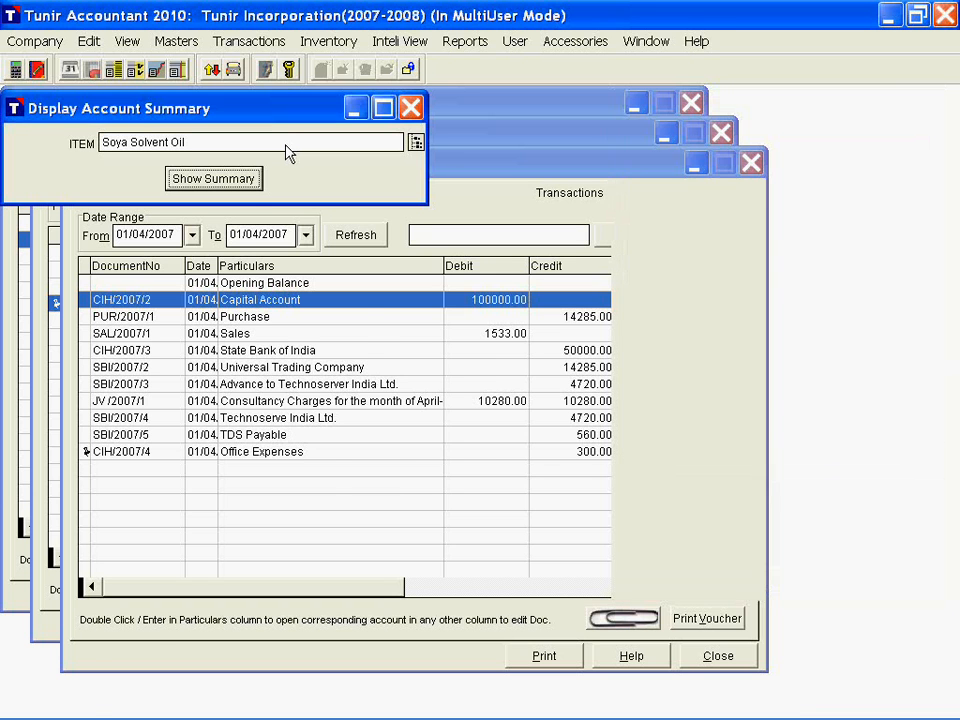
key("Return")
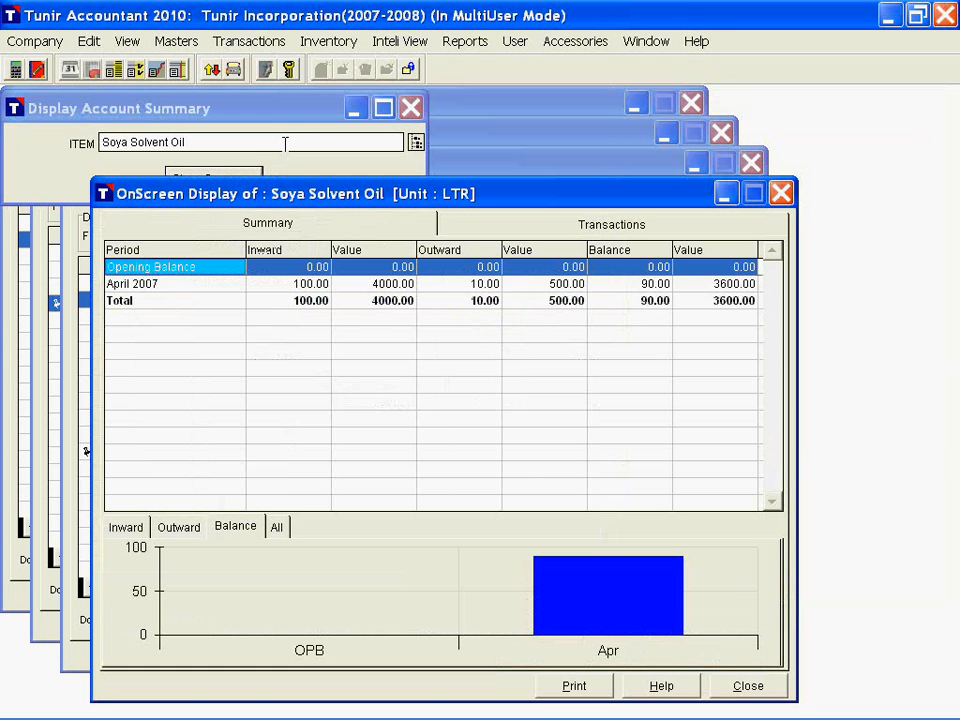
- Examine the April 2007 inward, outward and balance quantities and values in the Soya Solvent Oil summary
left_click(185, 284)
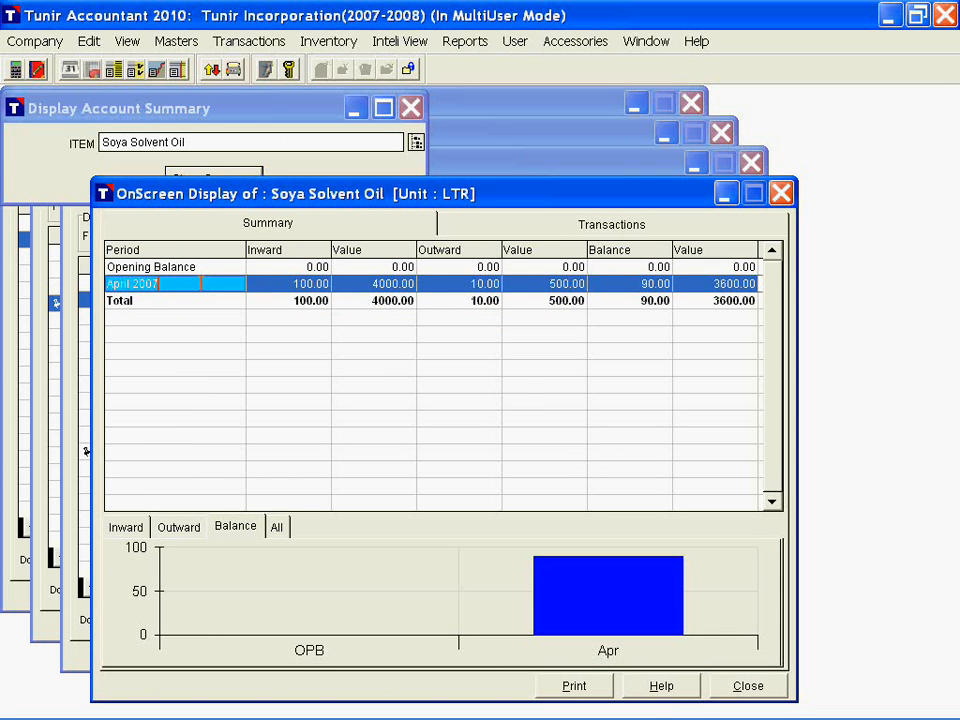
left_click(263, 283)
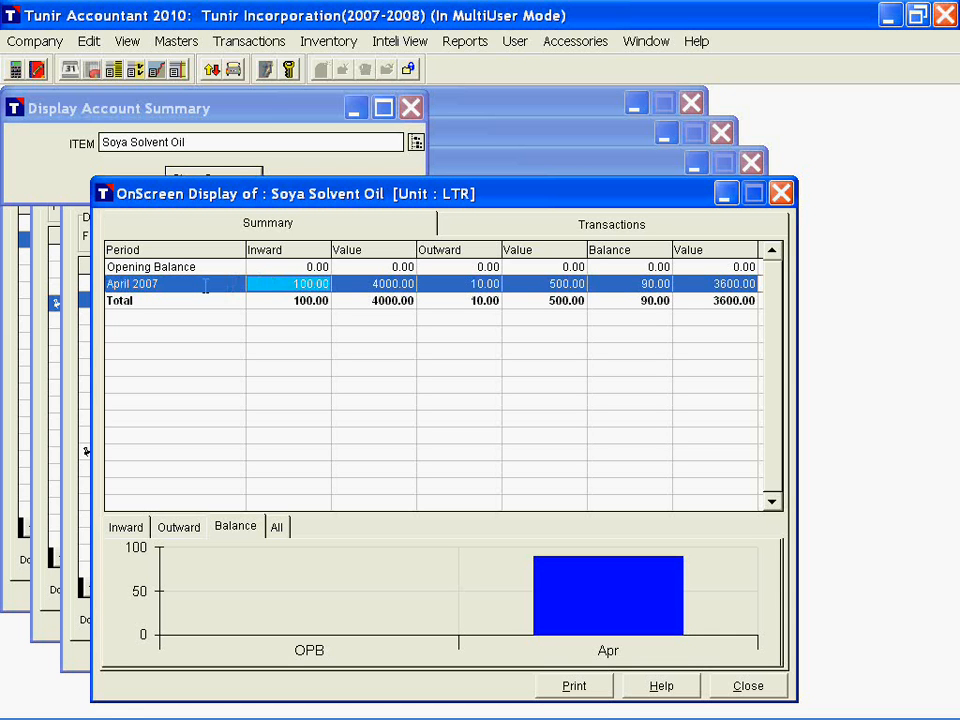
key("Right")
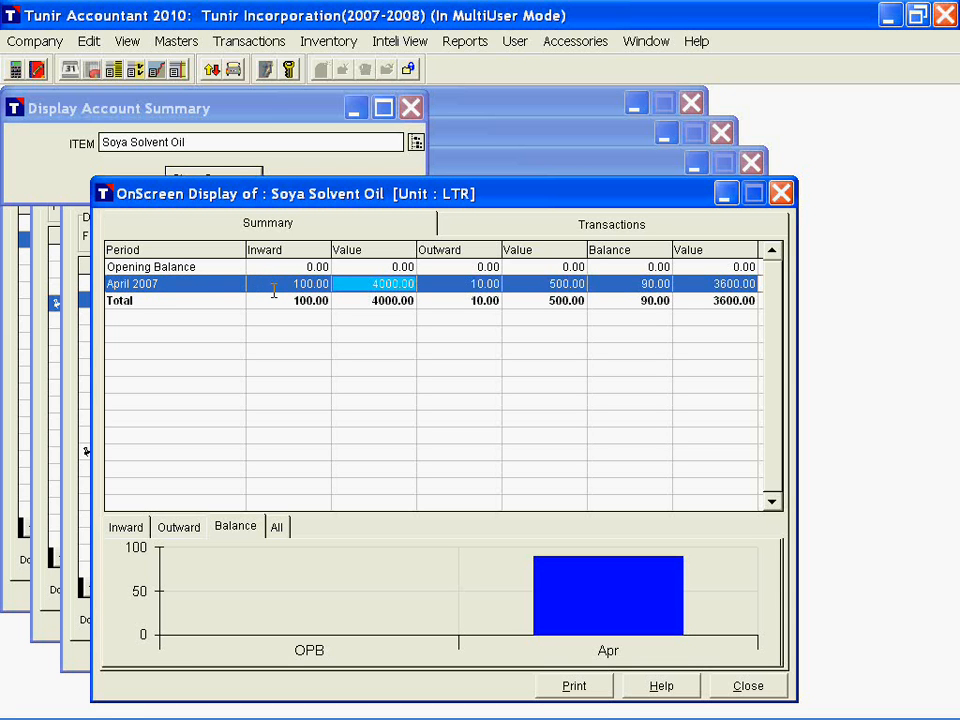
key("Right")
key("Right")
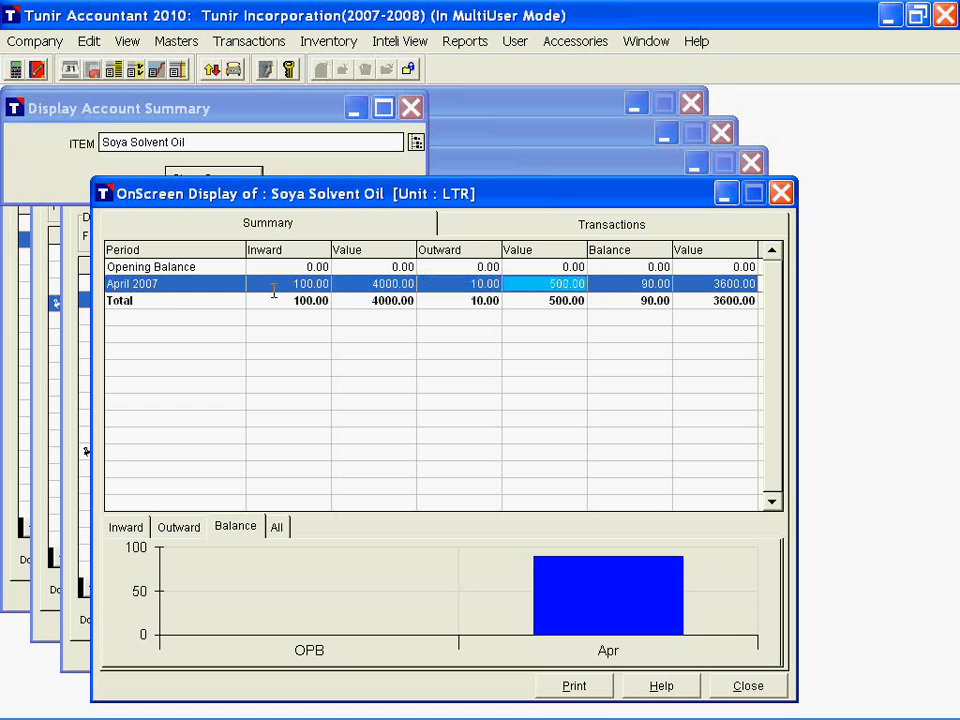
key("Right")
key("Right")
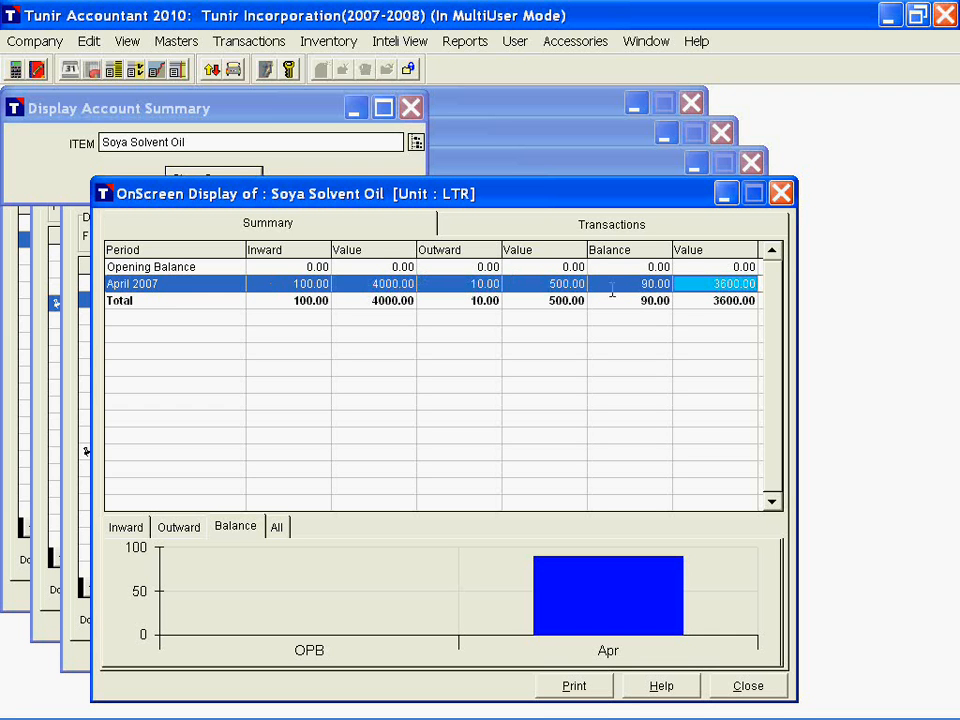
left_click(205, 284)
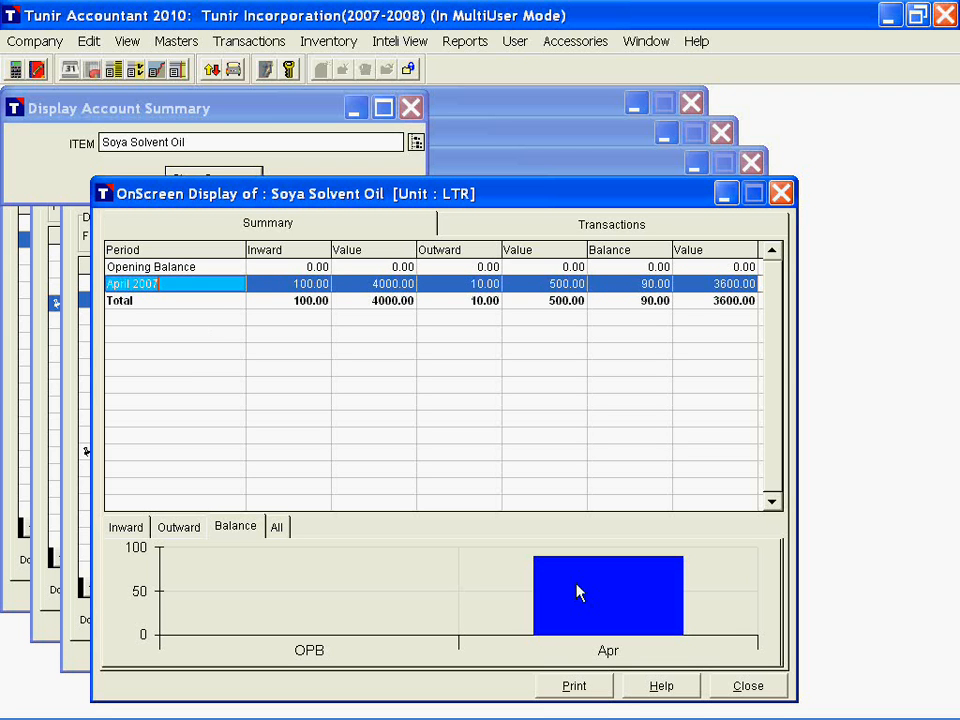
- View the inward, outward and combined charts of the Soya Solvent Oil monthly summary
left_click(125, 528)
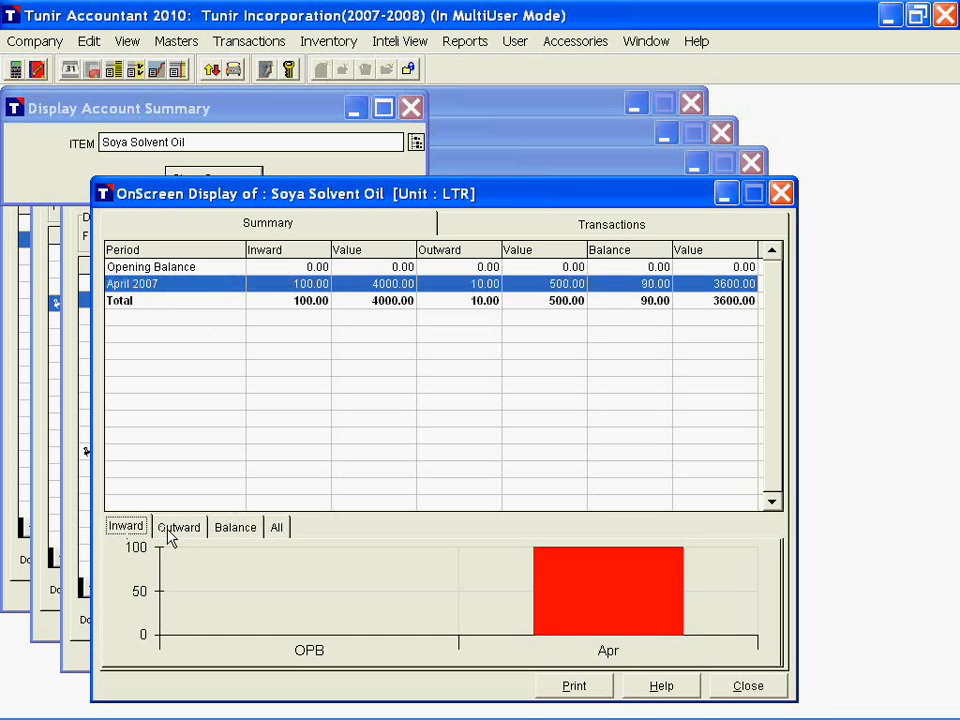
left_click(179, 527)
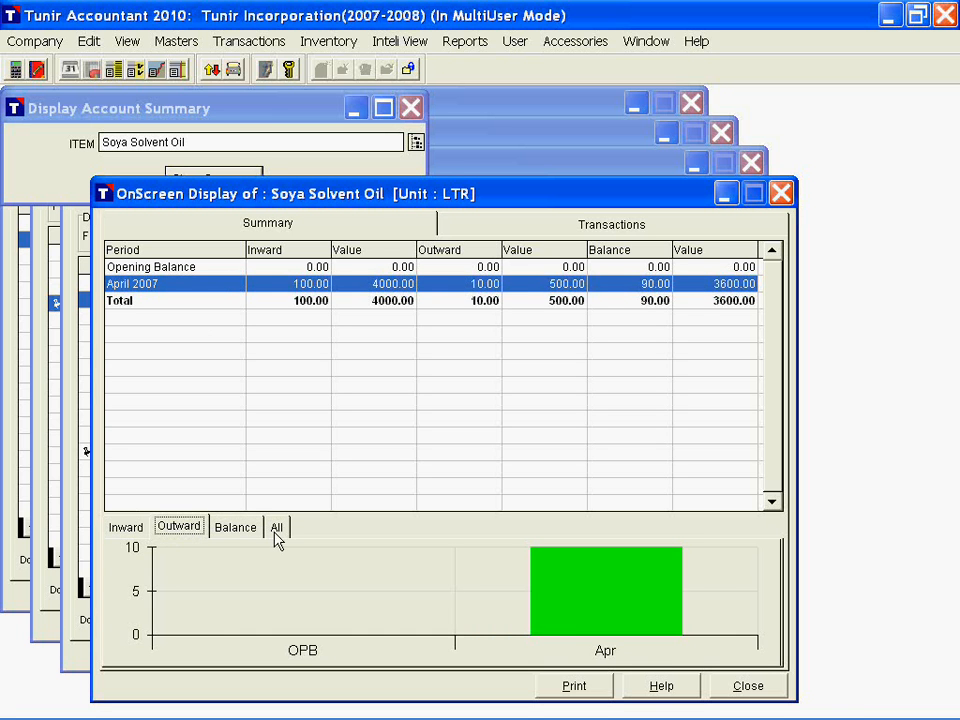
left_click(277, 530)
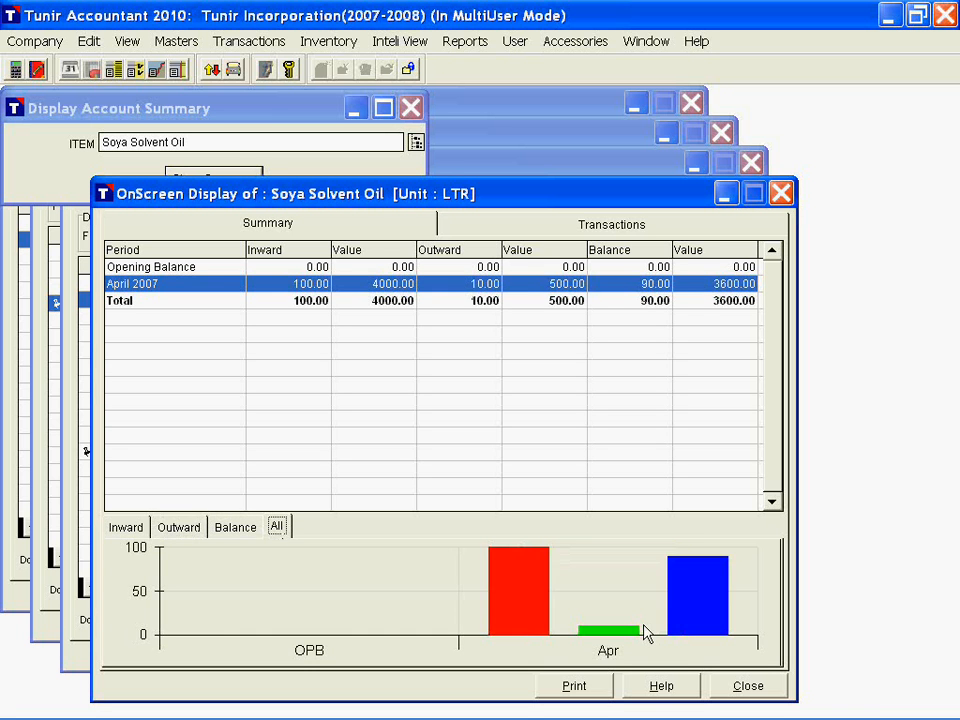
- List the April 2007 transactions of Soya Solvent Oil and select the purchase entry
left_click(177, 290)
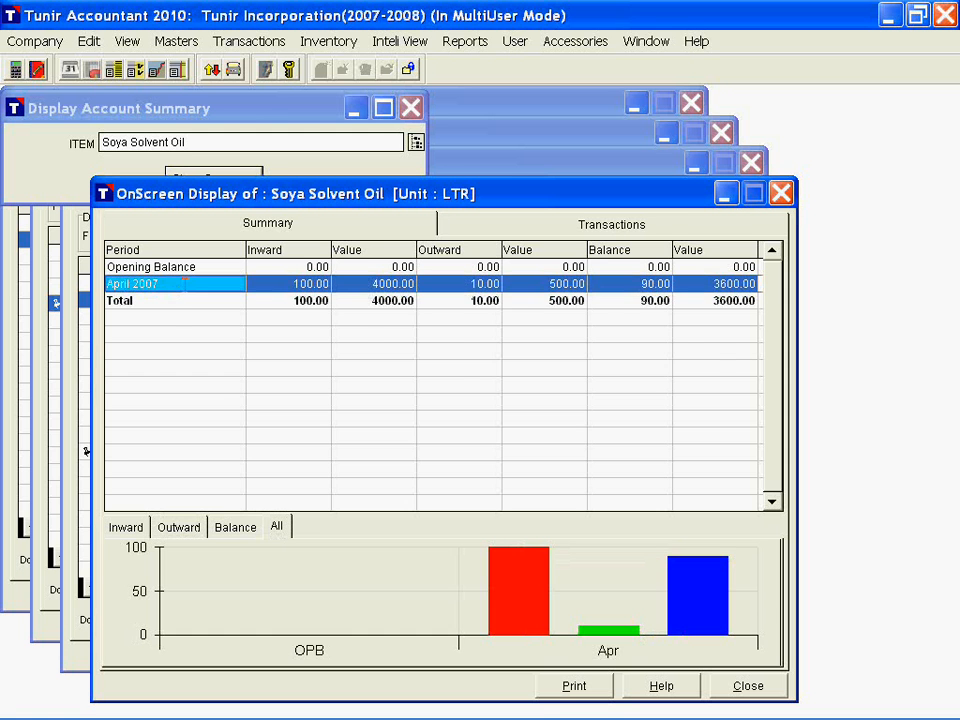
double_click(180, 285)
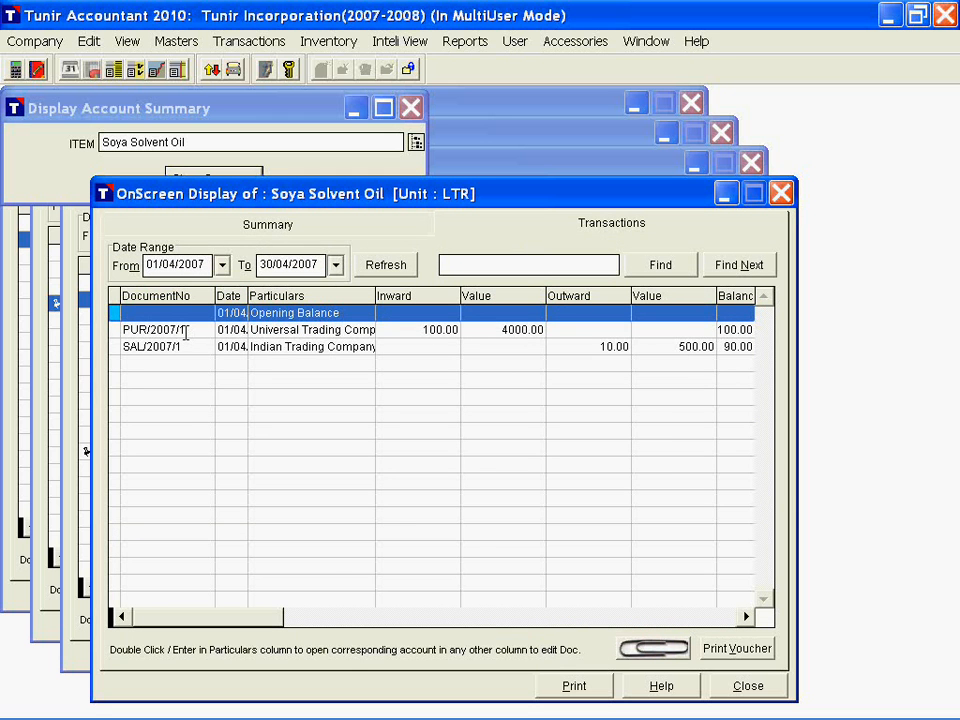
left_click(186, 344)
left_click(193, 329)
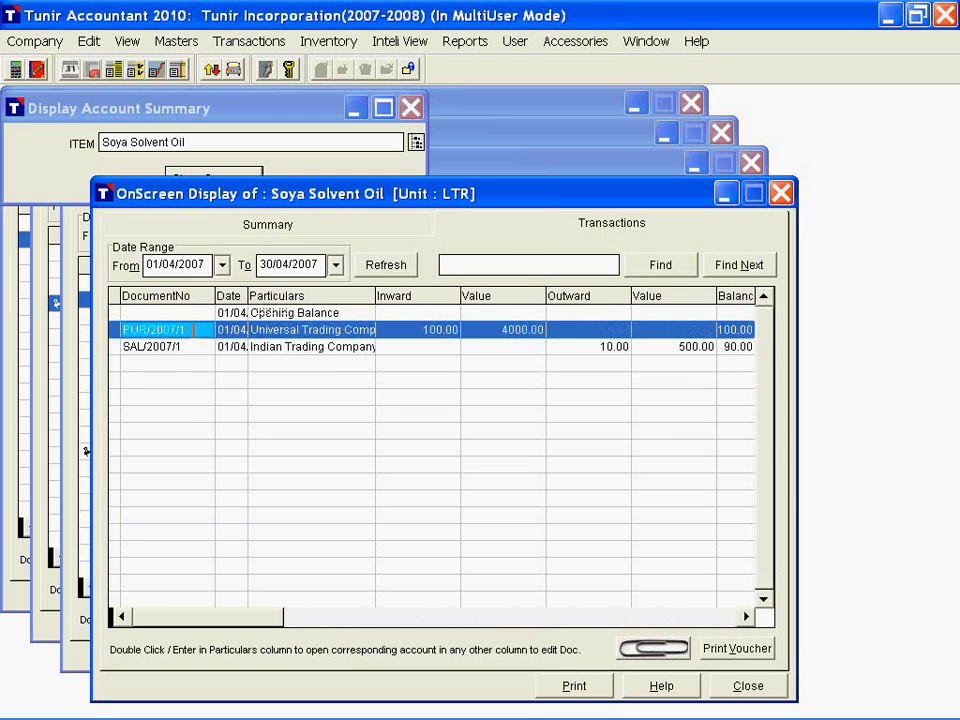
- Examine the purchase entry's date, inward, outward and balance columns, returning to its document number
key("Tab")
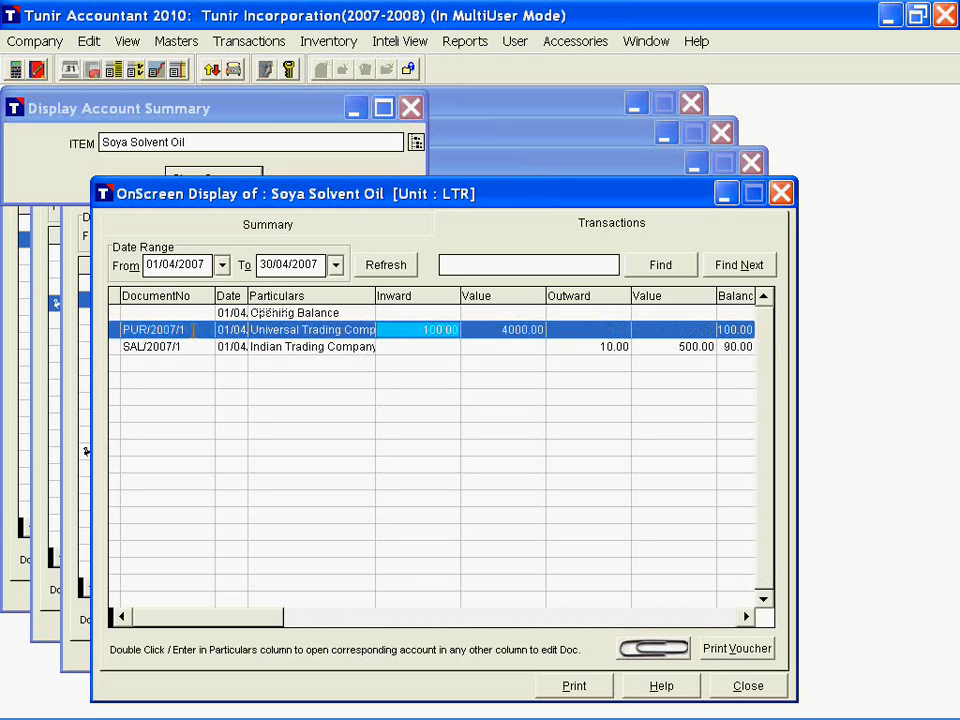
key("shift+Tab")
key("shift+Tab")
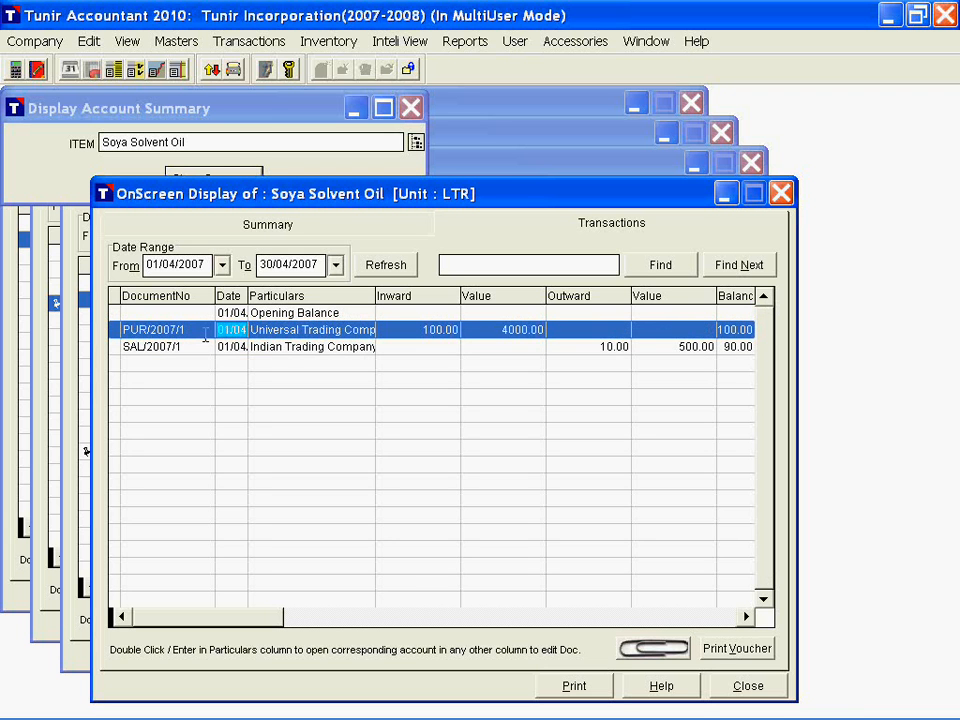
key("Tab")
key("Tab")
key("Tab")
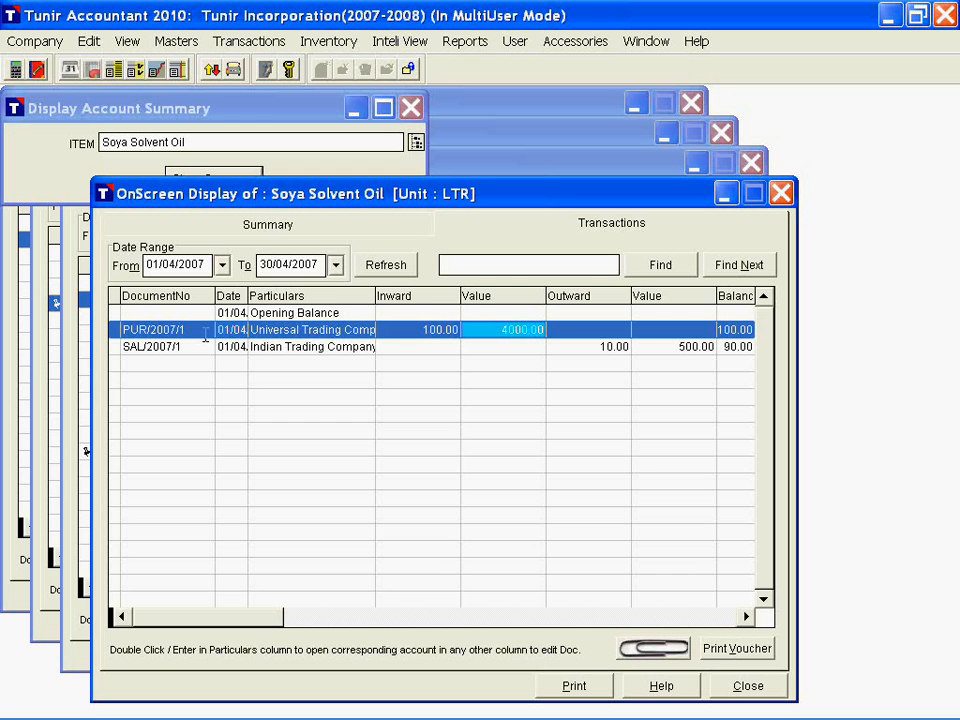
key("Tab")
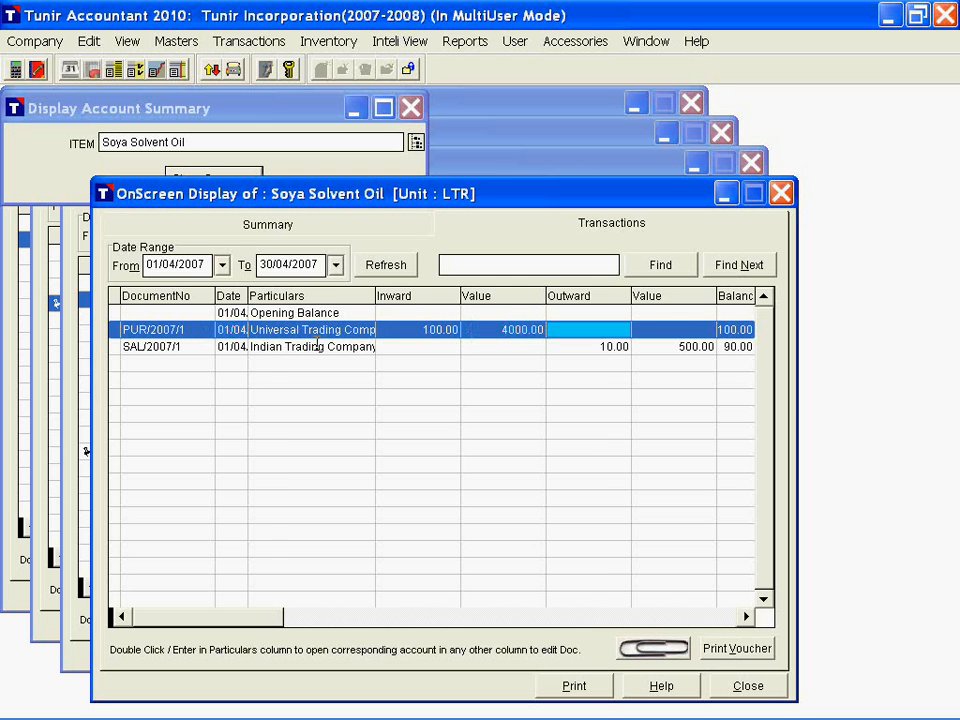
key("Tab")
key("Tab")
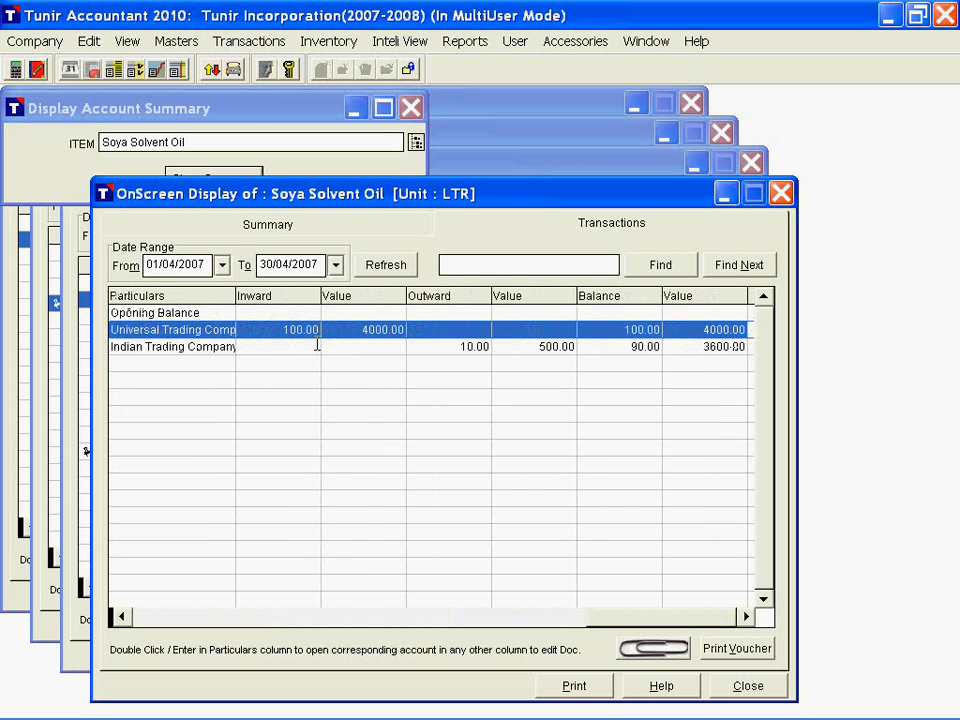
key("Home")
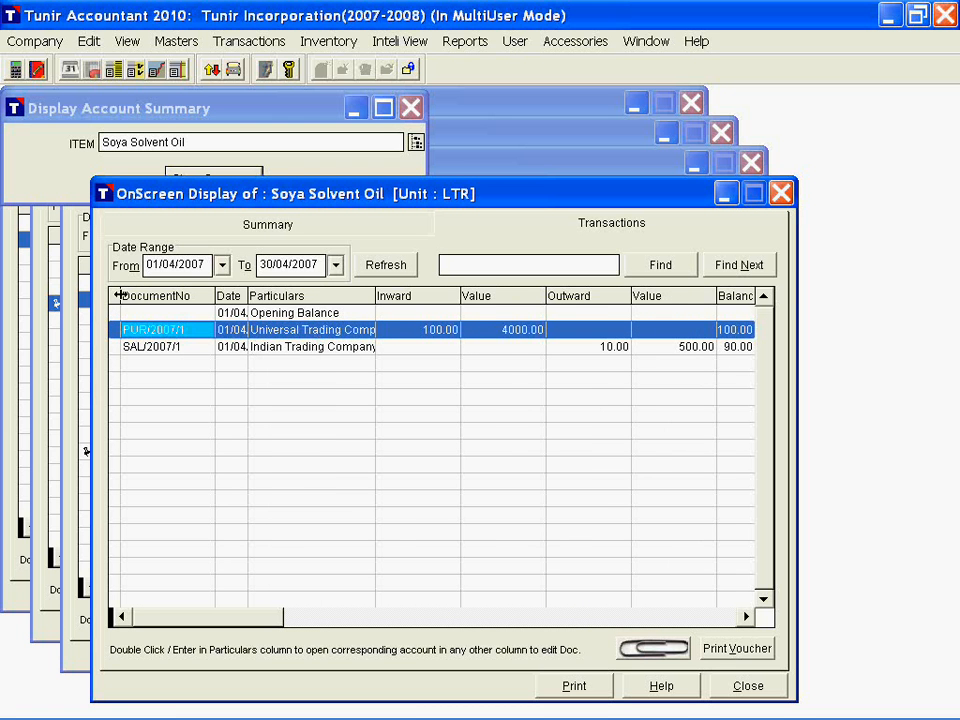
- Split the transactions grid into two side-by-side panes and collapse the blank first column
left_click_drag(119, 295, 148, 297)
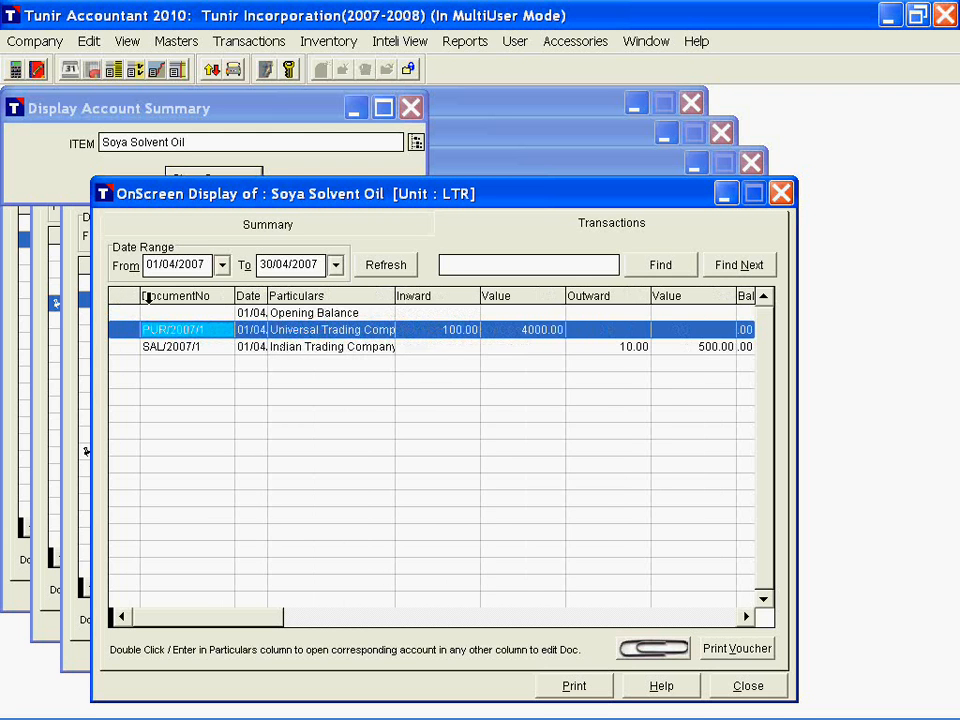
left_click_drag(115, 618, 231, 612)
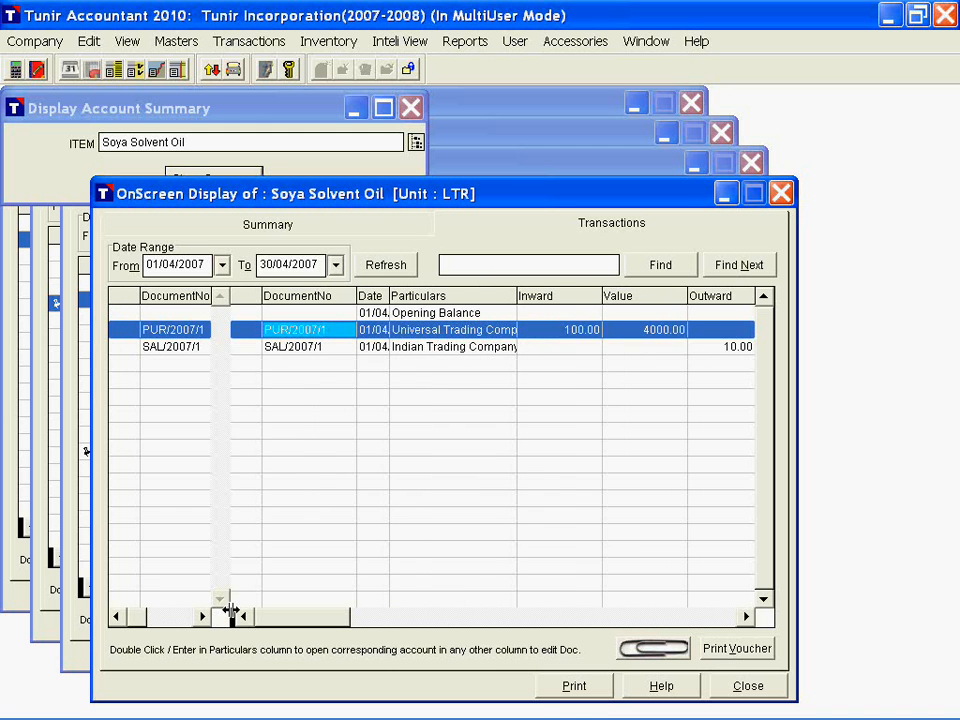
left_click(185, 346)
left_click_drag(261, 295, 231, 296)
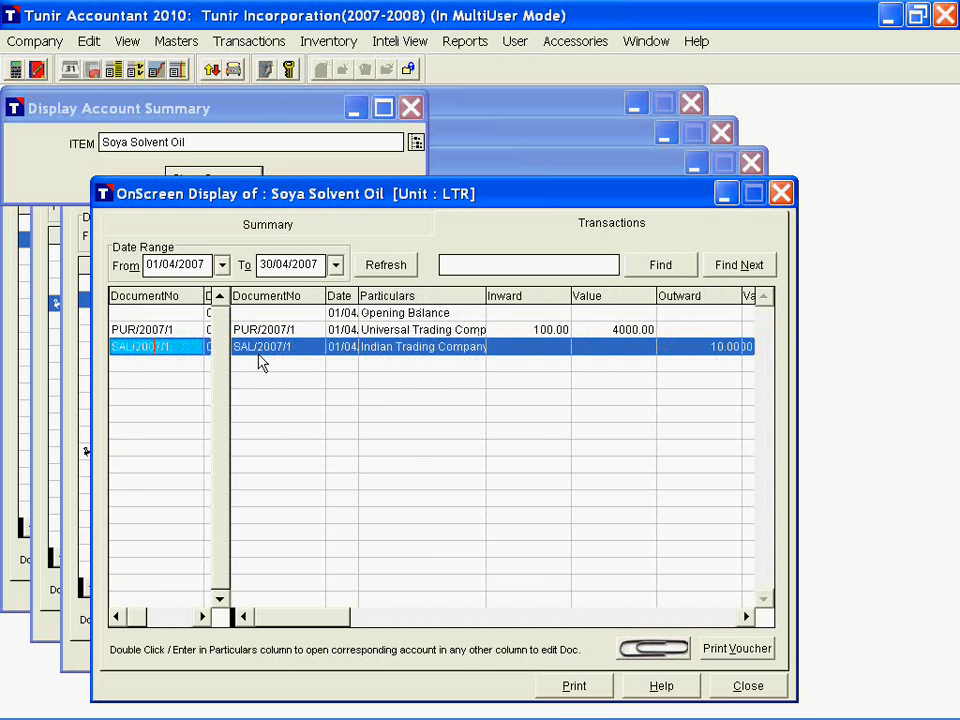
- Examine the sale entry's quantity, value and balance columns in the second pane, keeping the document numbers in view in the first pane
left_click(260, 335)
left_click(259, 345)
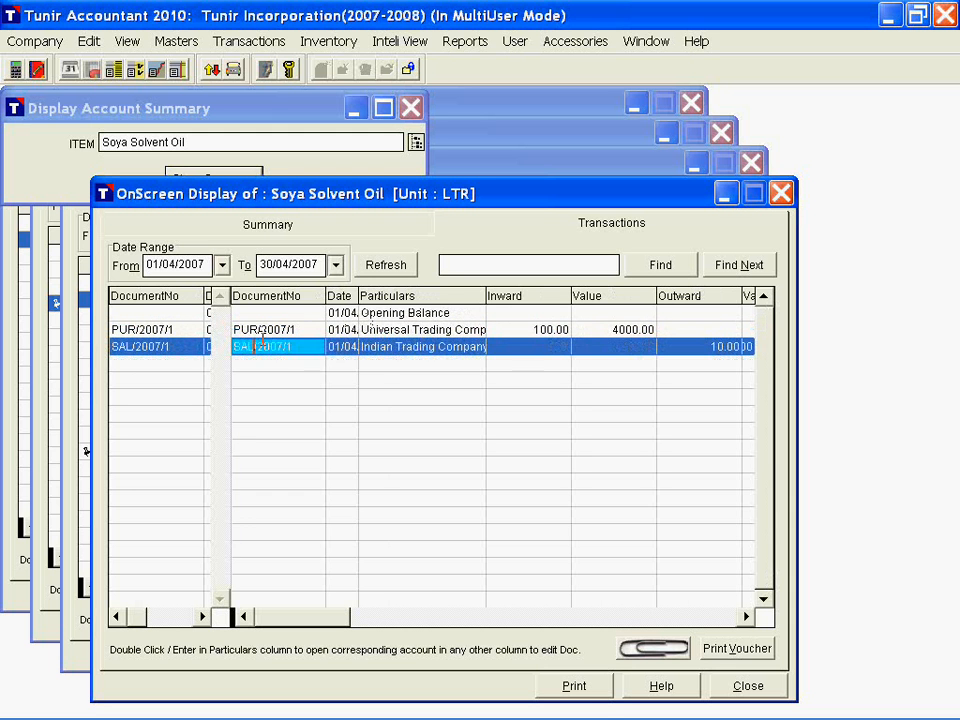
left_click(613, 347)
key("Right")
key("Right")
key("Right")
key("Right")
key("Right")
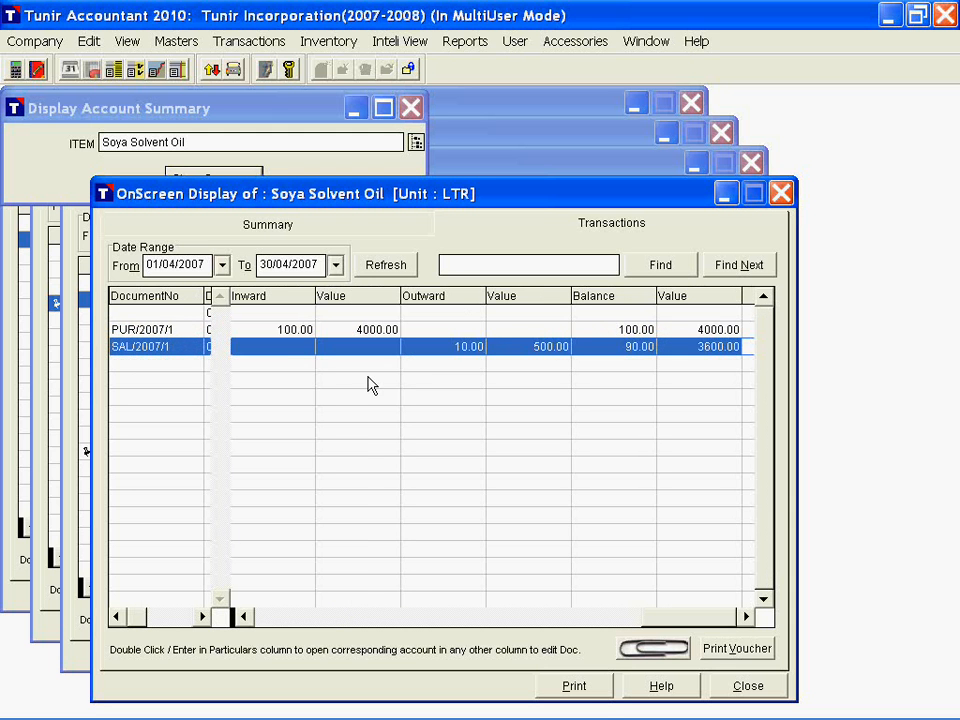
left_click(285, 350)
key("Left")
key("Left")
key("Left")
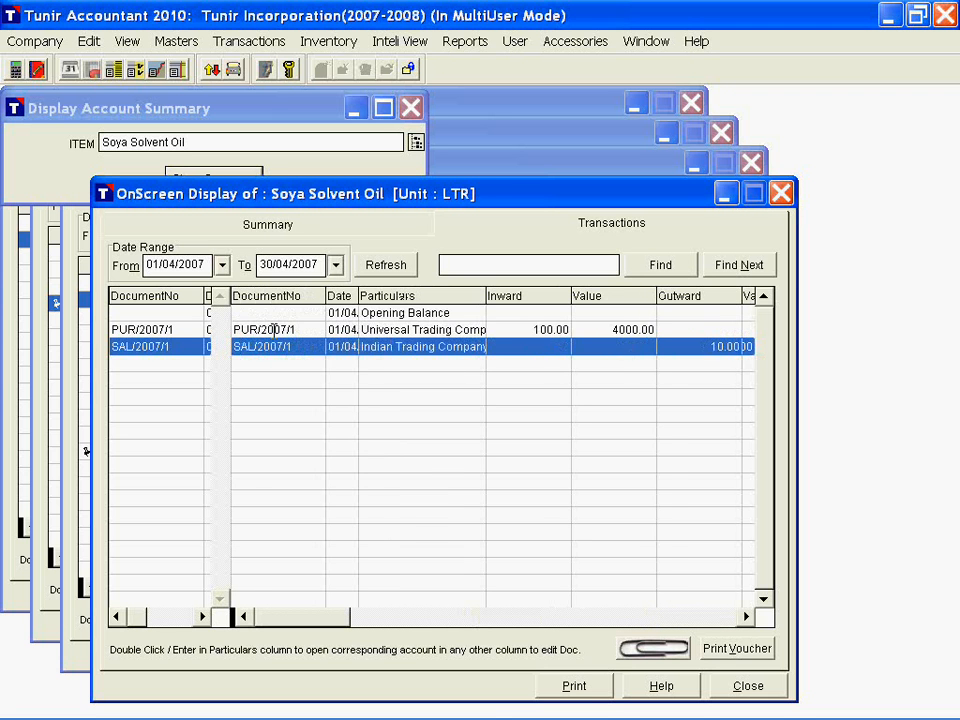
key("Up")
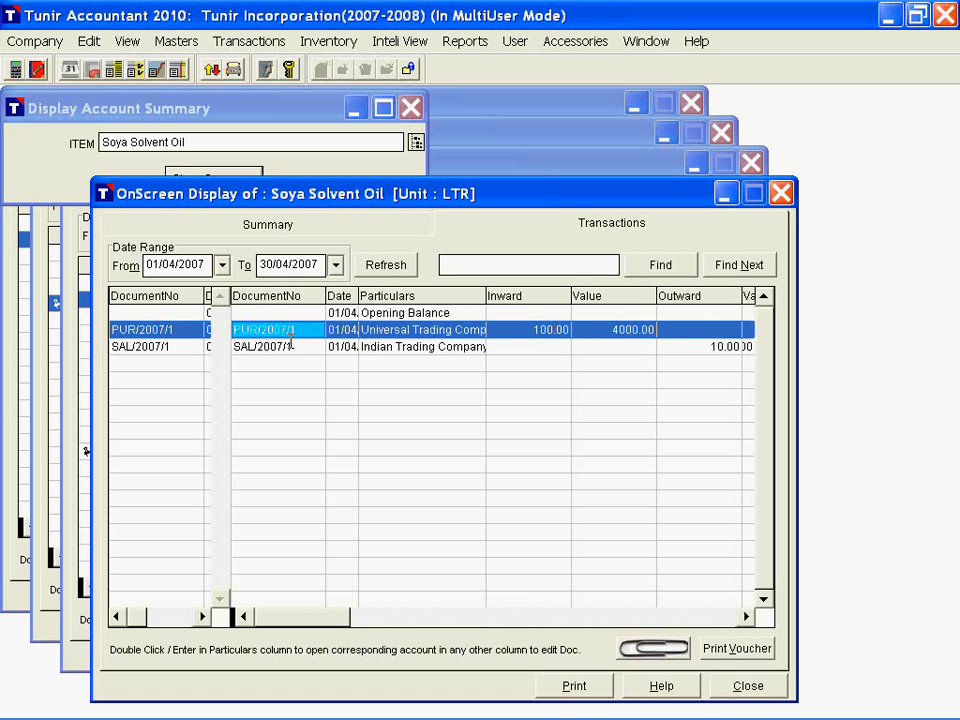
key("Down")
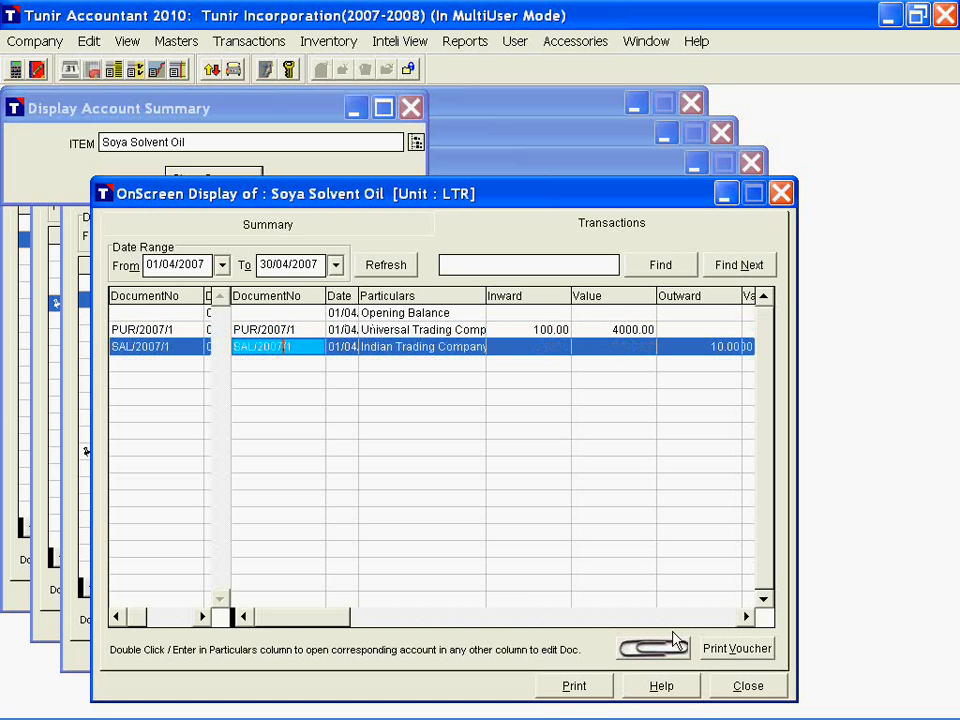
- View the Indian Trading Company account summary from the sale entry's particulars, close it, and reselect the sale entry
double_click(393, 346)
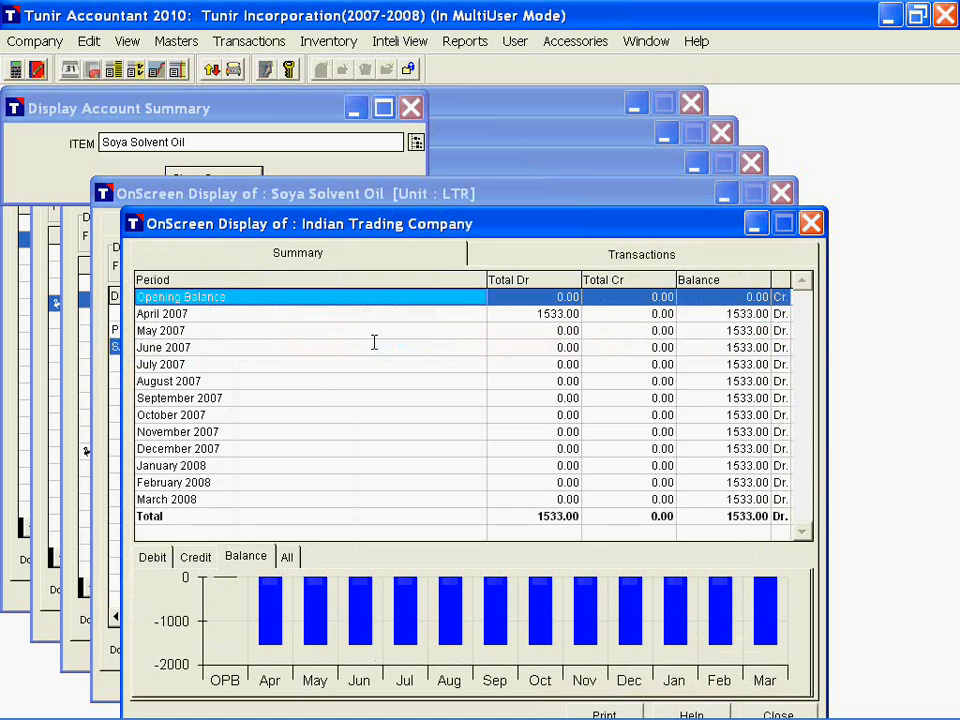
left_click(818, 230)
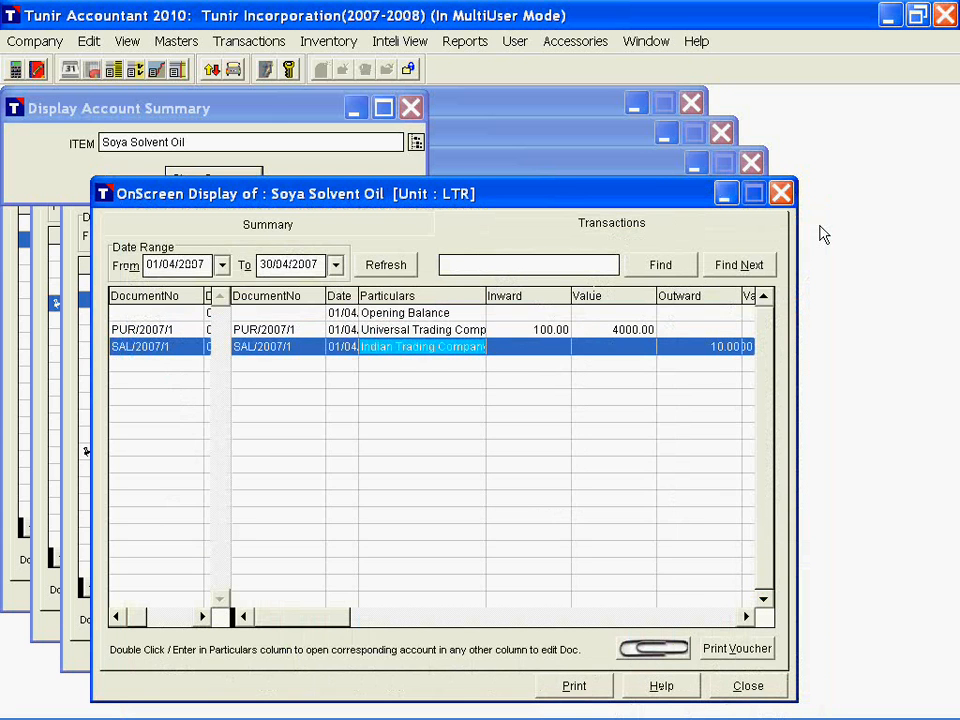
left_click(410, 331)
key("Down")
- Display the books monthly summary for the Journal Book
left_click(408, 42)
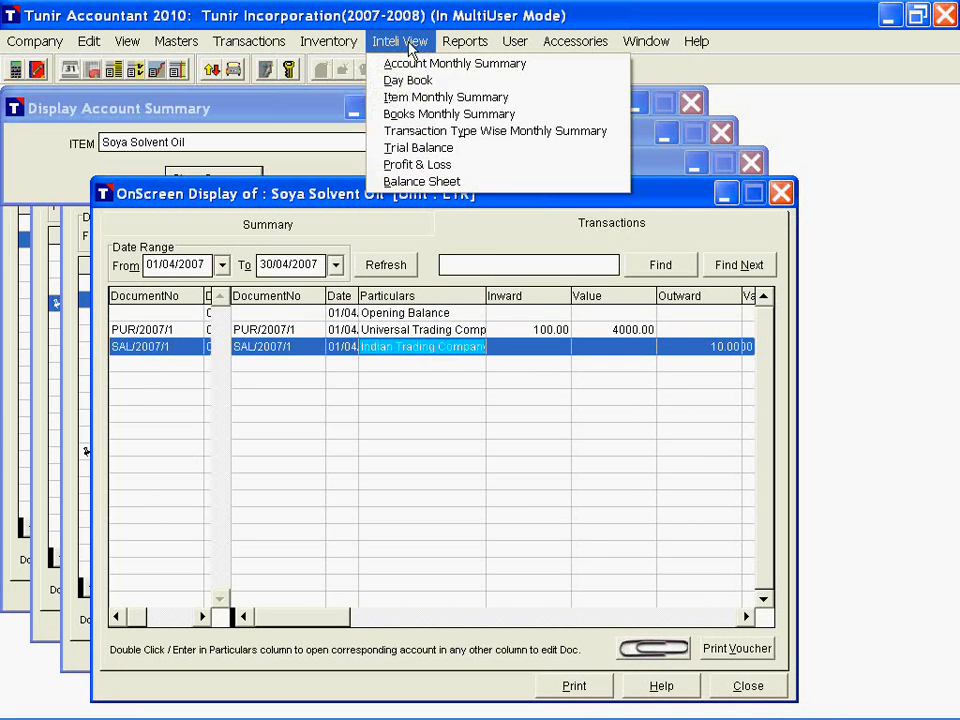
left_click(461, 115)
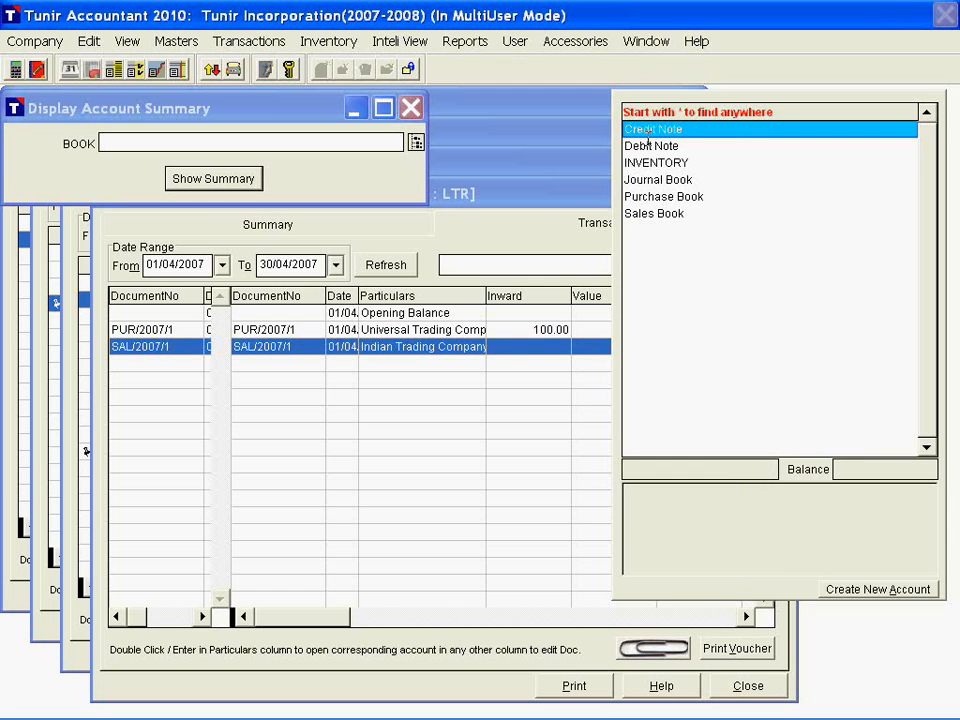
left_click(653, 181)
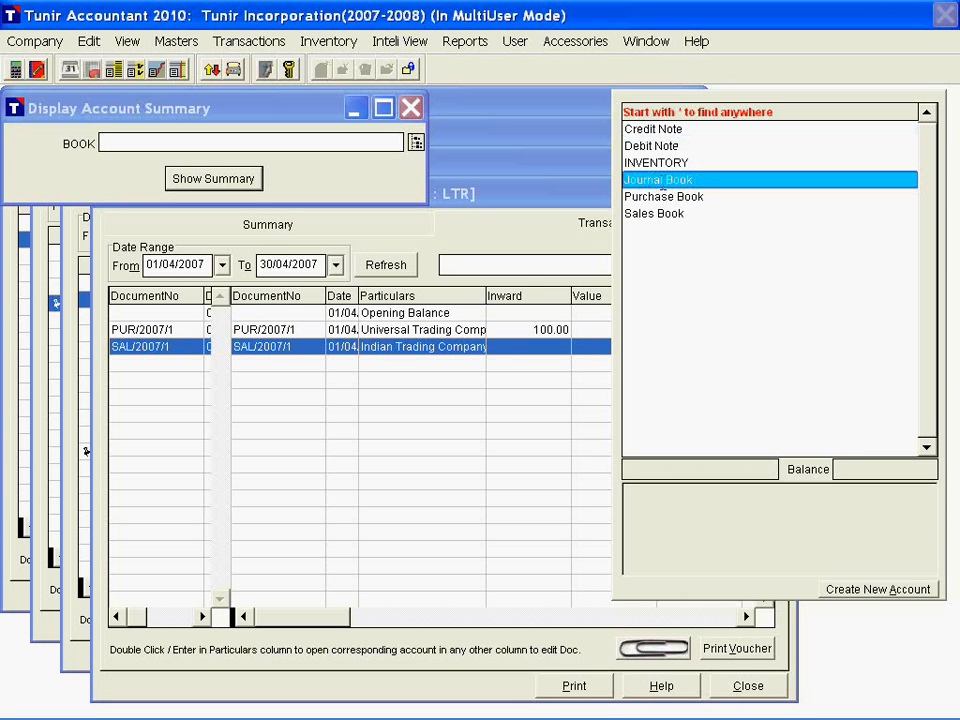
double_click(660, 182)
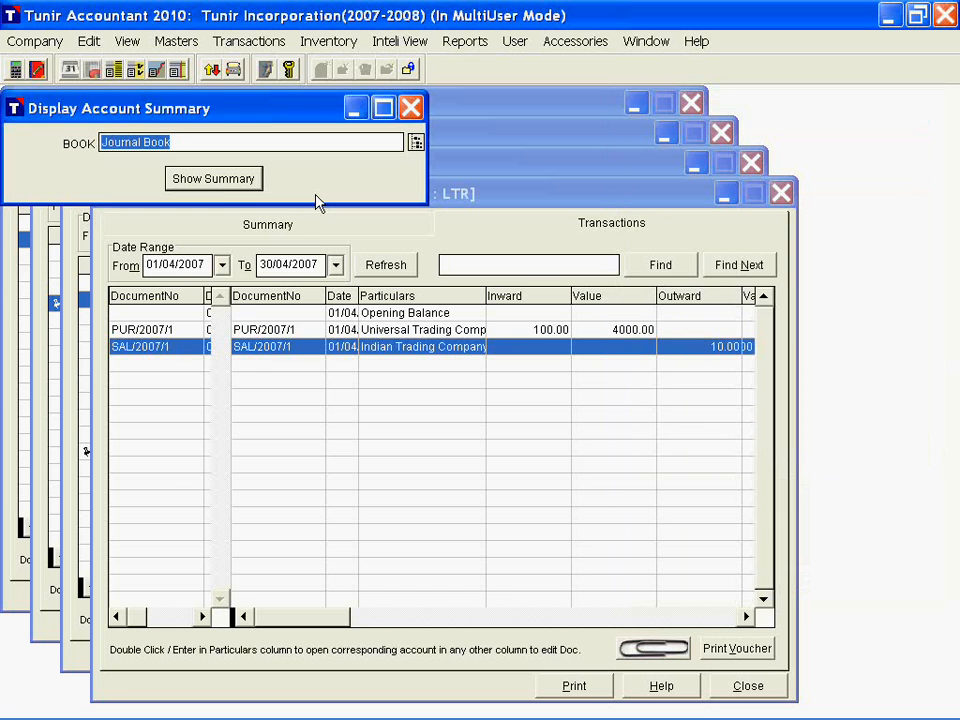
left_click(222, 180)
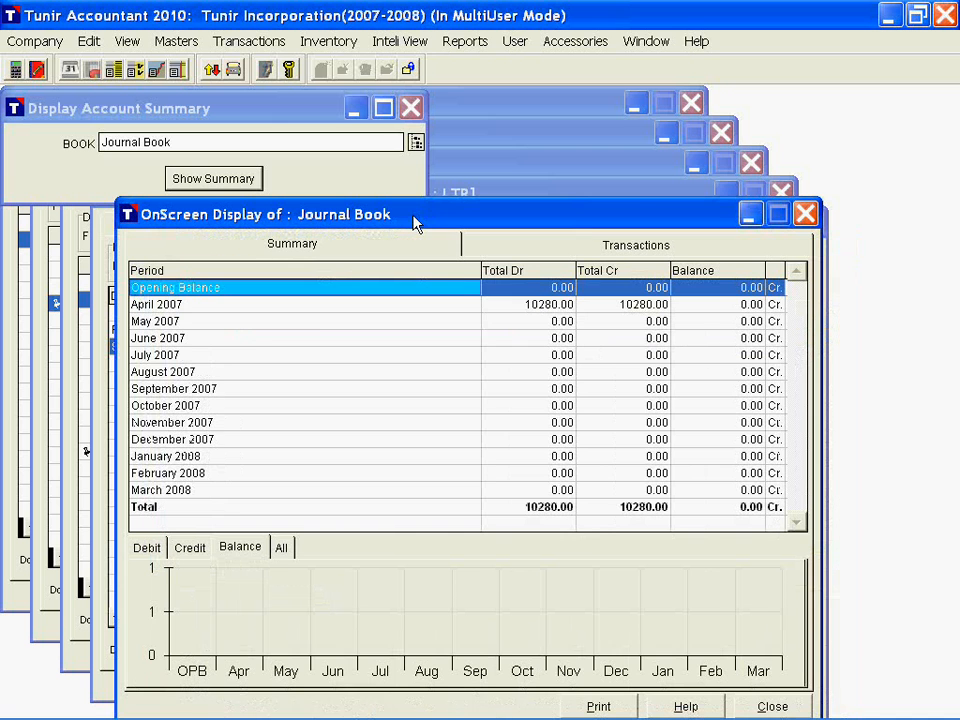
- Move the Journal Book summary window higher and list the book's April 2007 transactions
left_click_drag(417, 224, 427, 162)
left_click(236, 243)
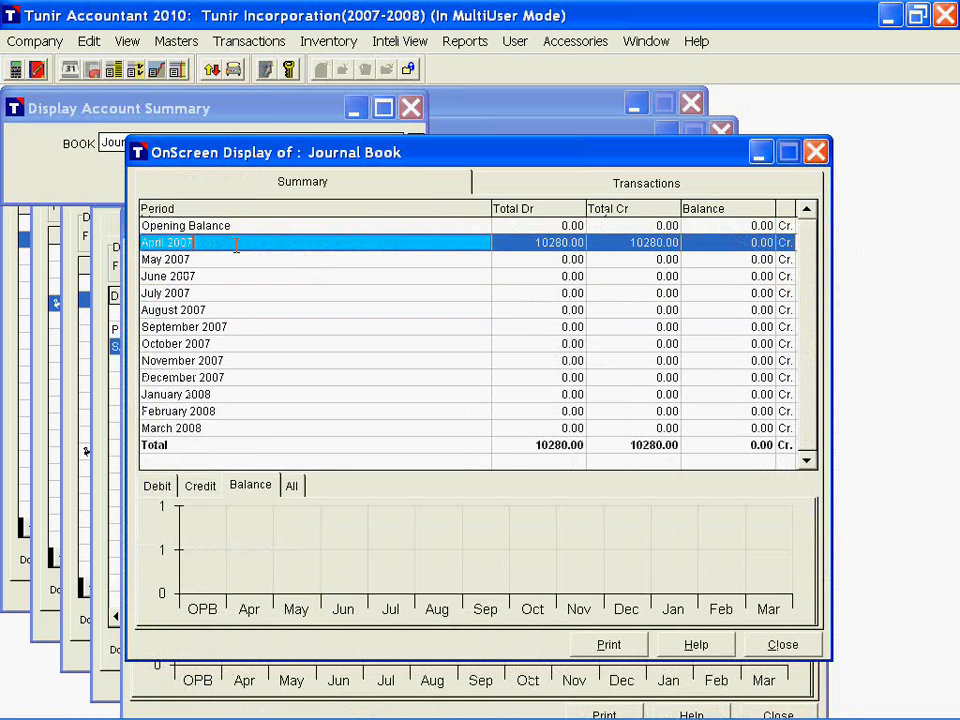
double_click(340, 242)
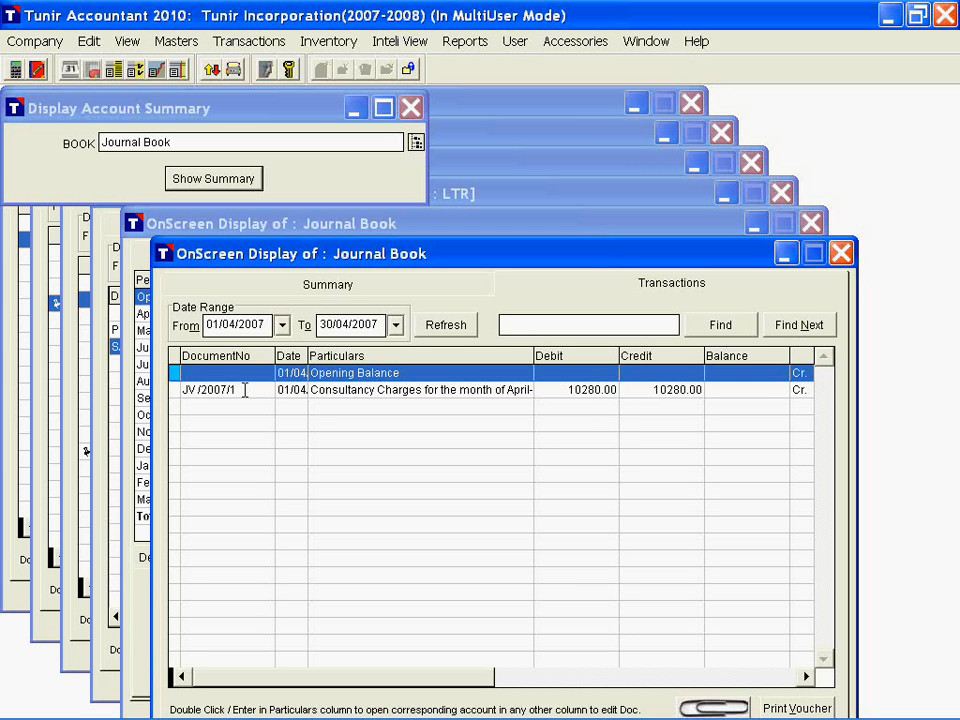
- View the consultancy charges journal voucher in edit mode, and close both the voucher and the April 2007 transactions window
left_click(333, 390)
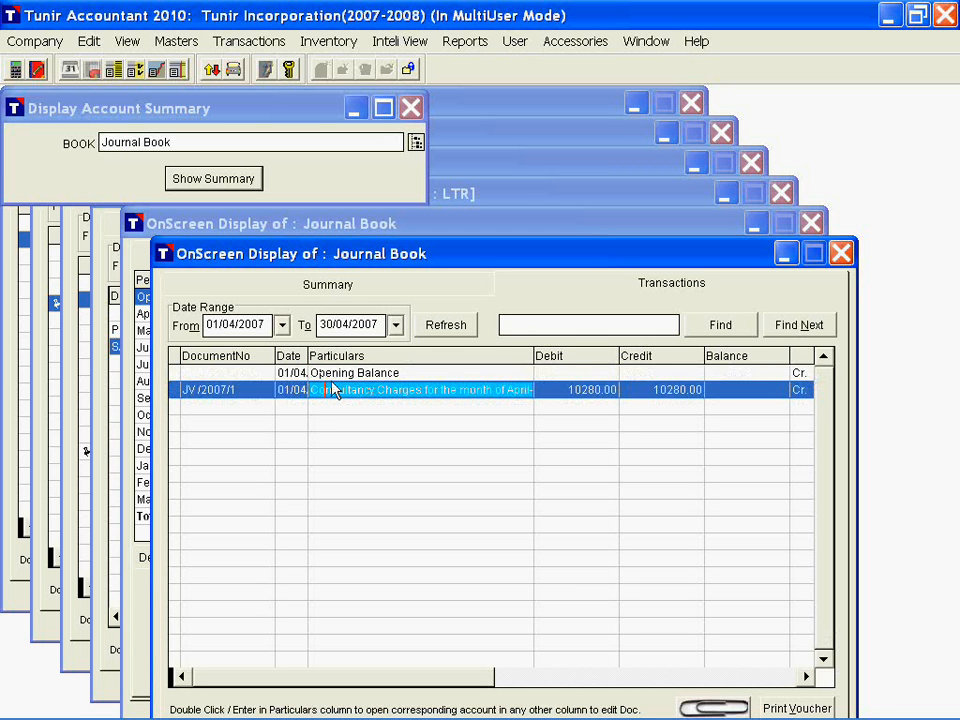
left_click(248, 389)
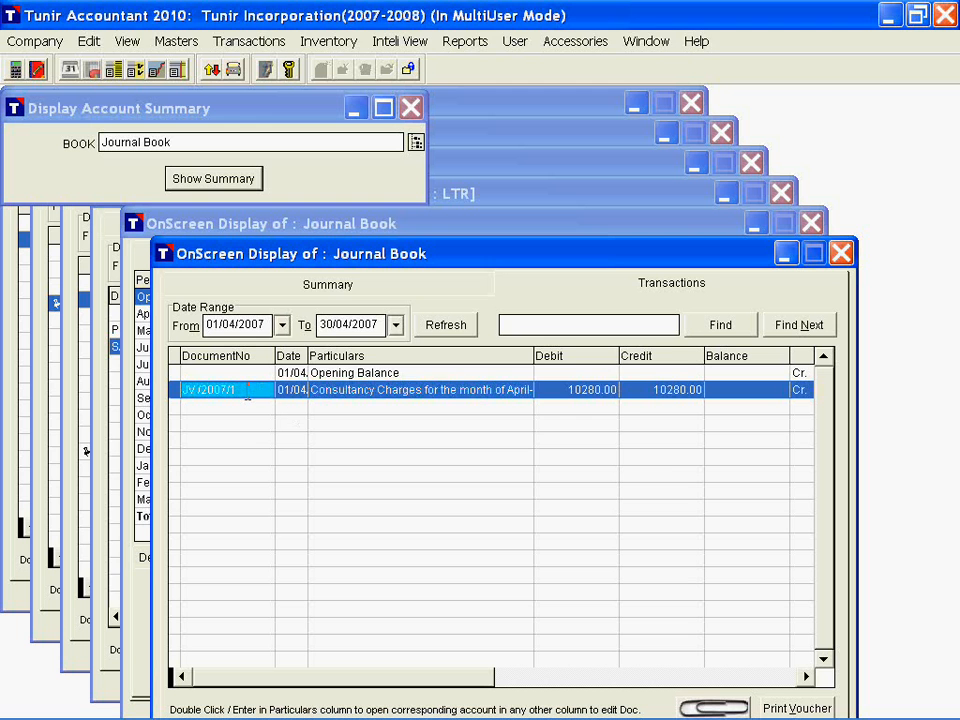
double_click(247, 390)
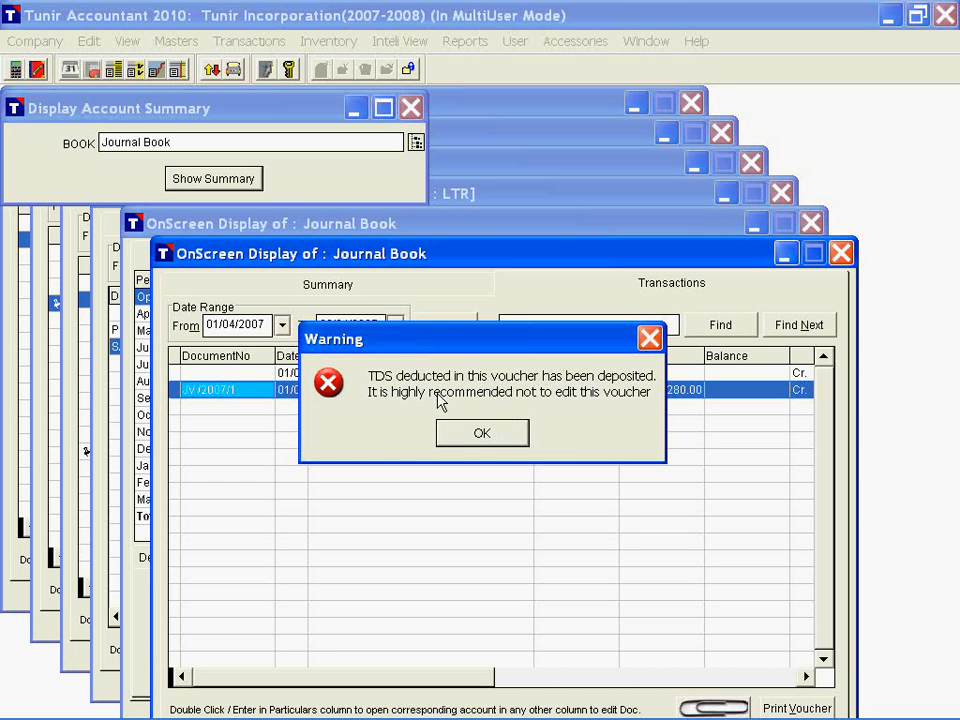
left_click(484, 434)
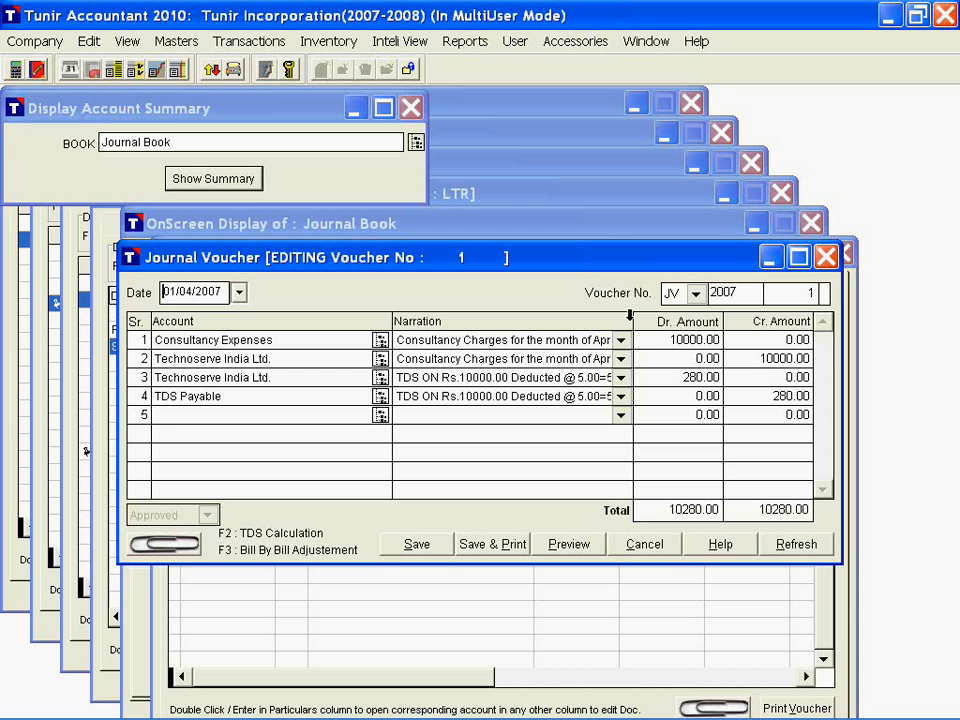
left_click(826, 258)
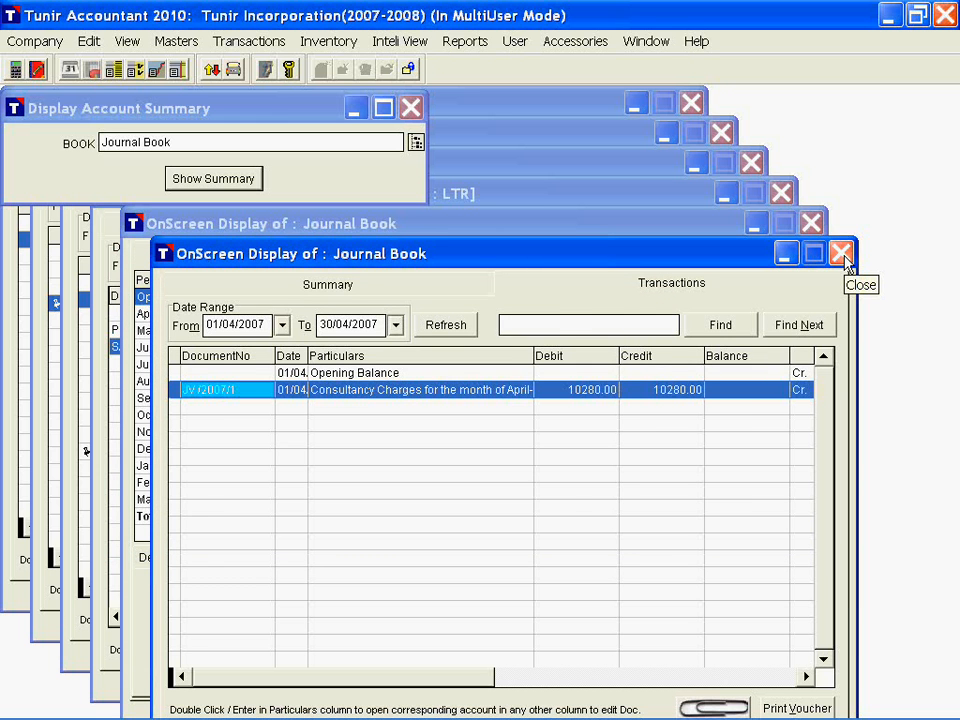
left_click(841, 254)
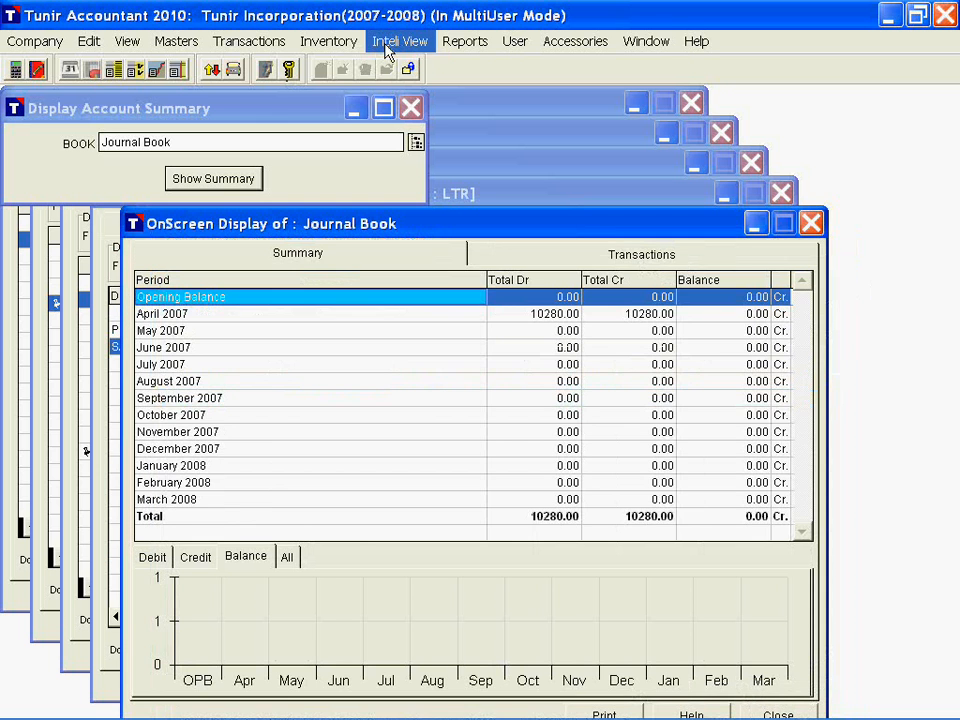
- Display the books monthly summary for the Purchase Book and select its April 2007 row
left_click(390, 44)
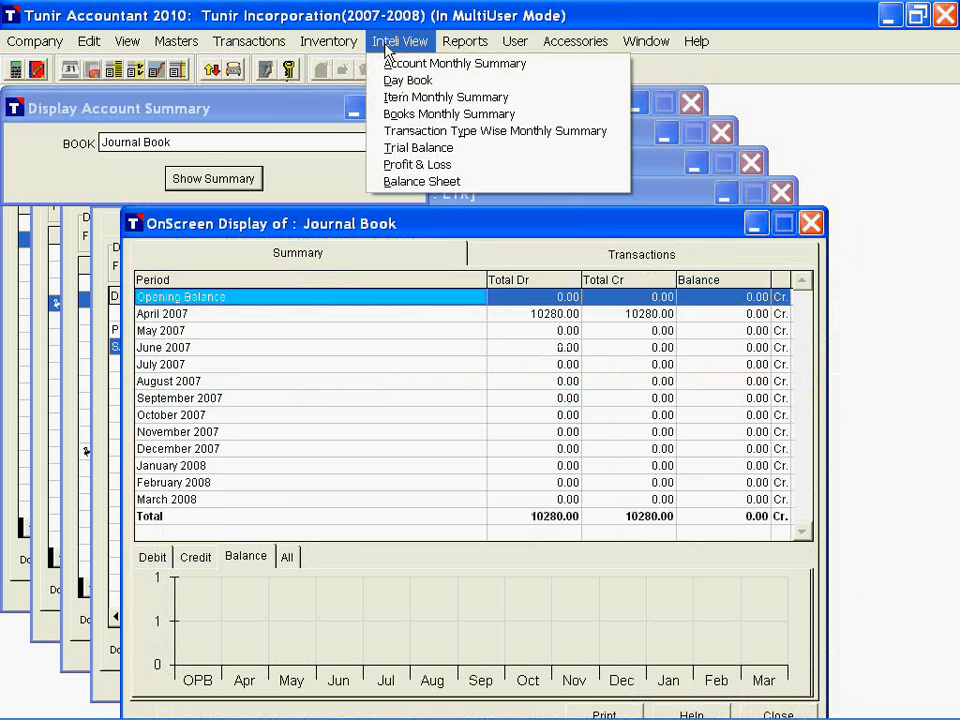
left_click(210, 142)
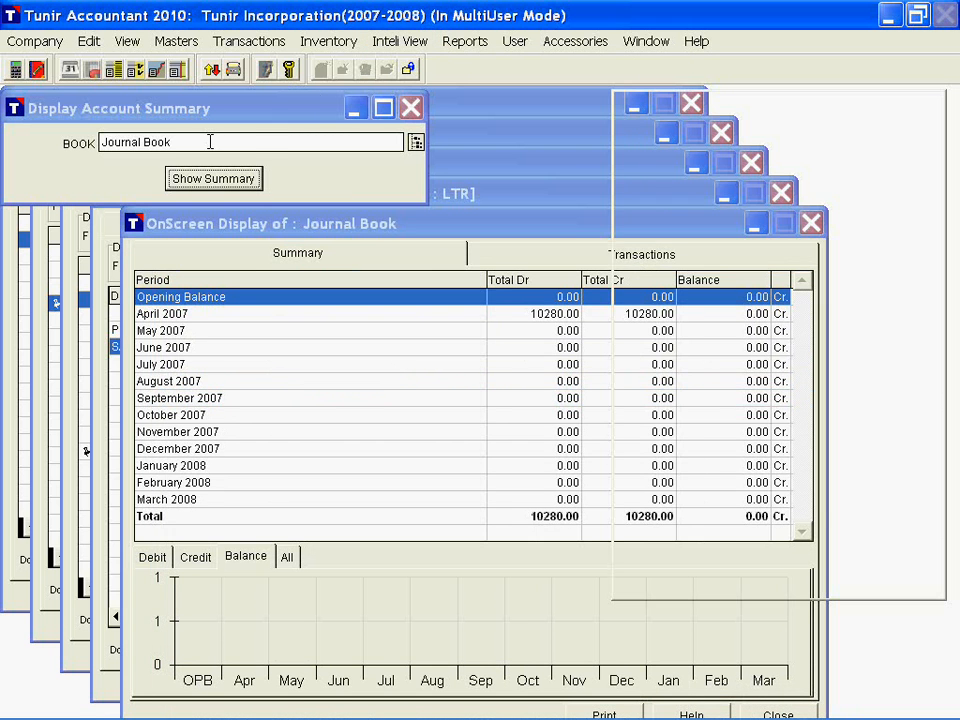
left_click(660, 197)
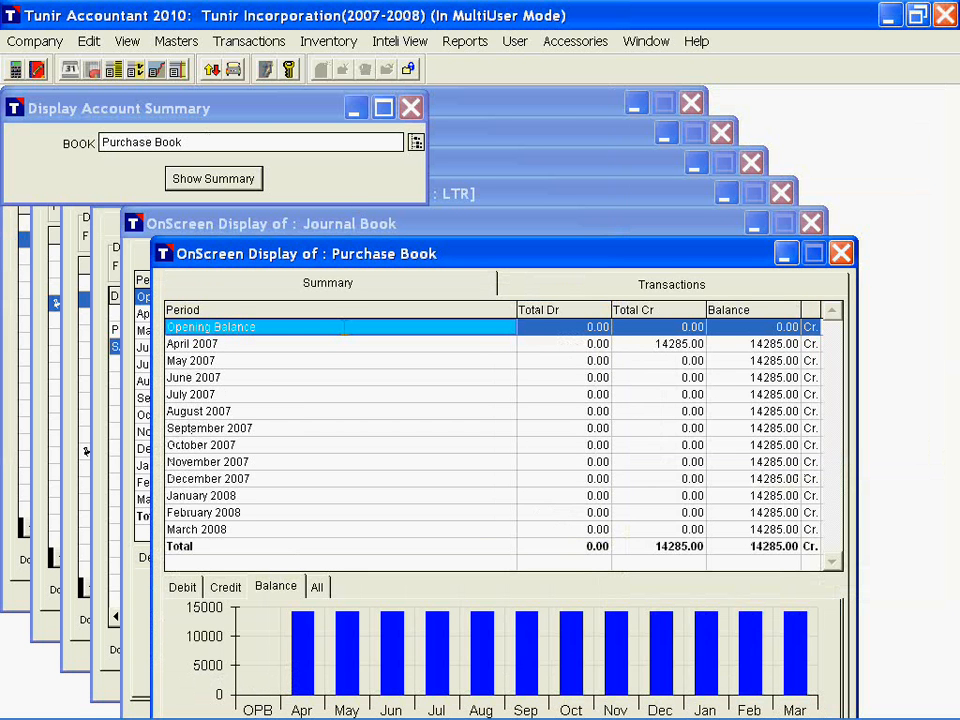
left_click(266, 344)
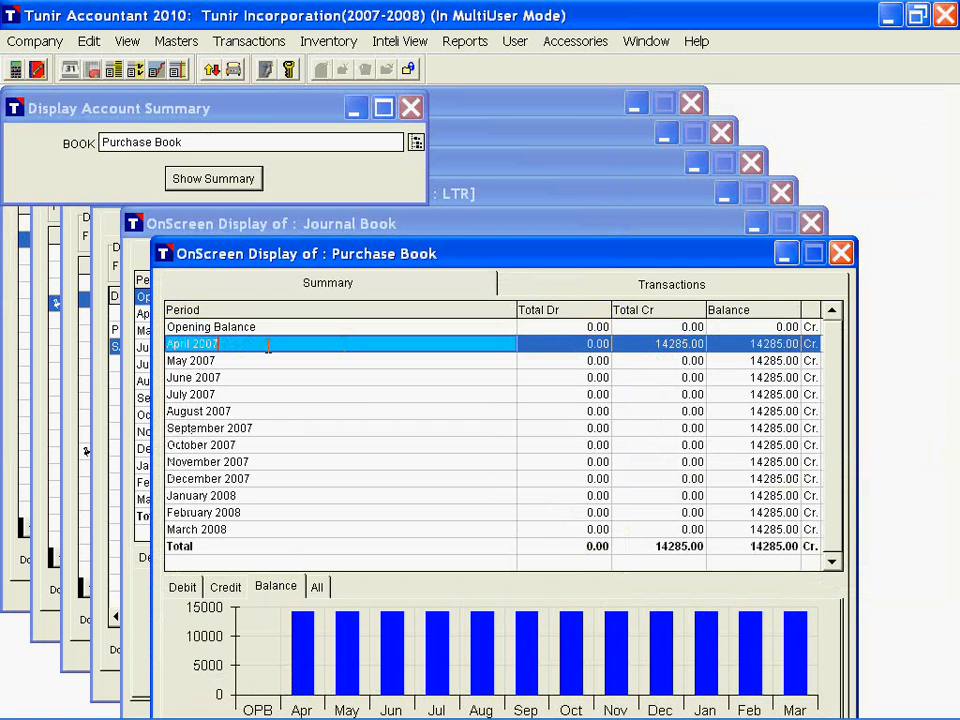
- Close the Purchase Book summary, its book selection window and the Journal Book summary
left_click(840, 254)
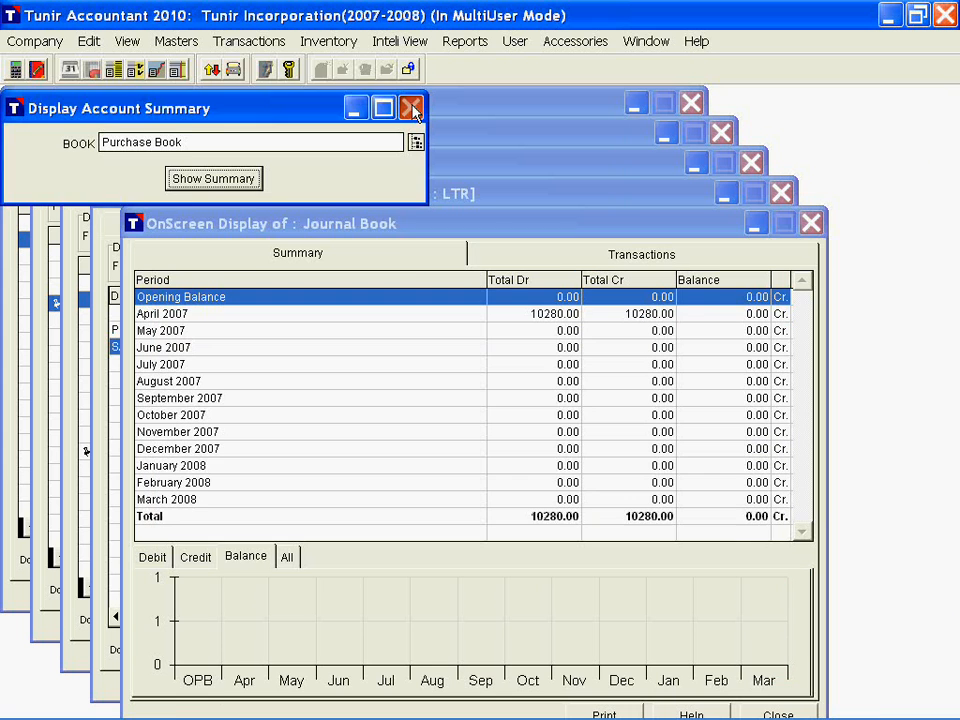
left_click(412, 108)
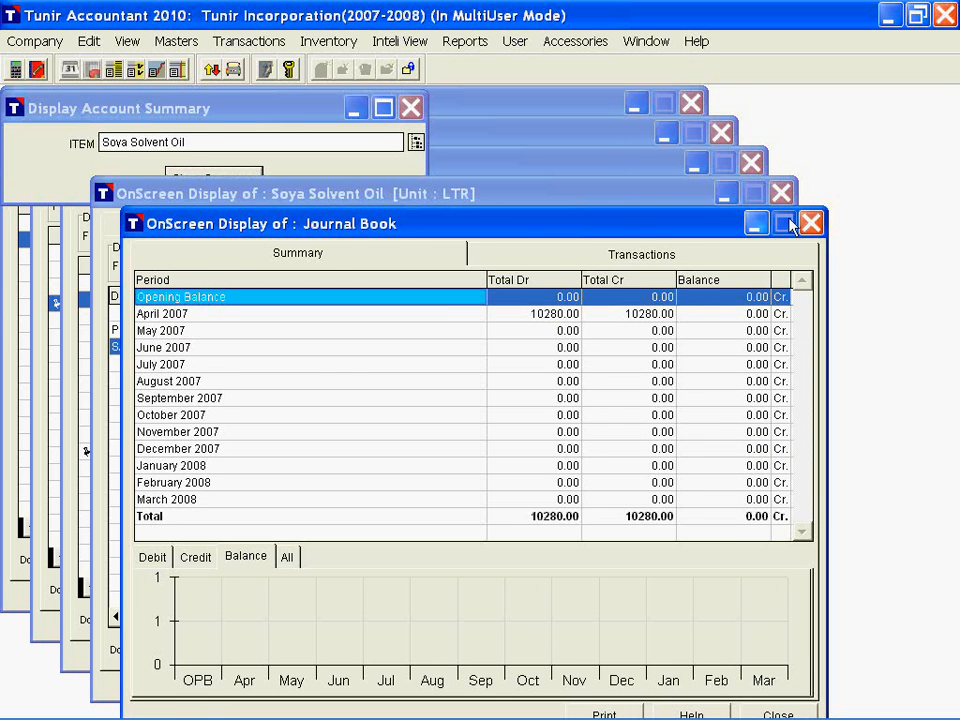
left_click(810, 223)
left_click(360, 222)
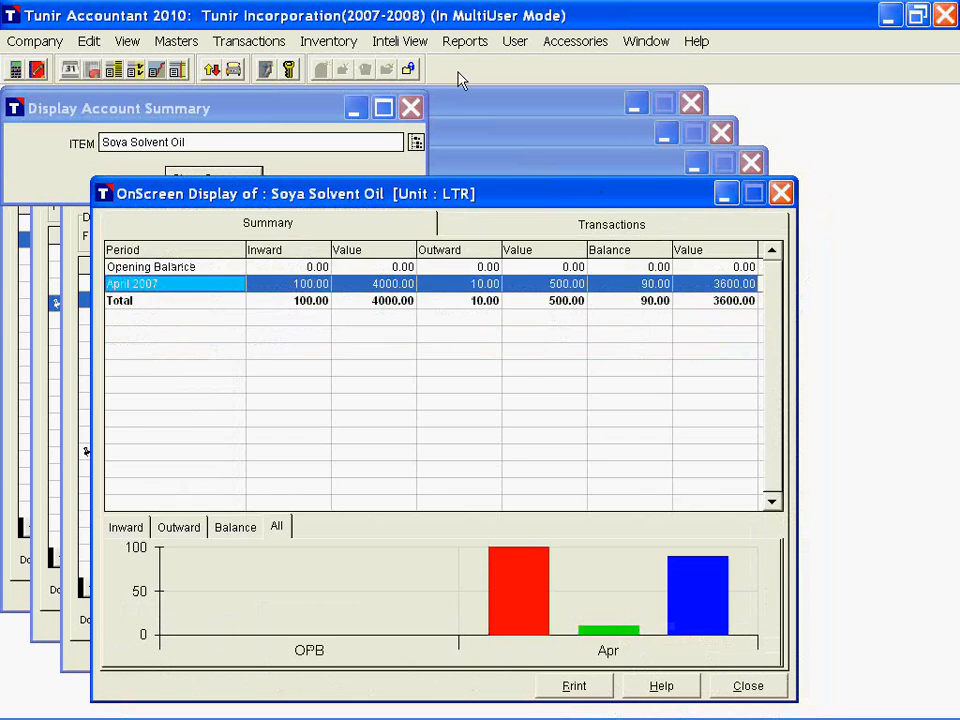
- Display the transaction type wise monthly summary for the Payment type
left_click(400, 41)
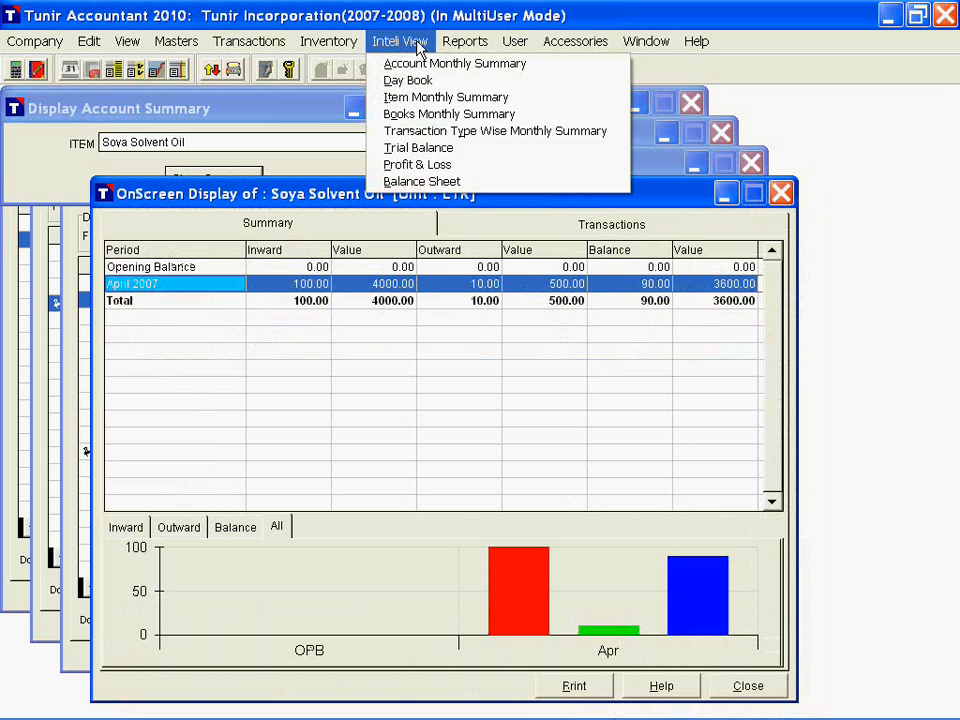
left_click(460, 132)
type("pa")
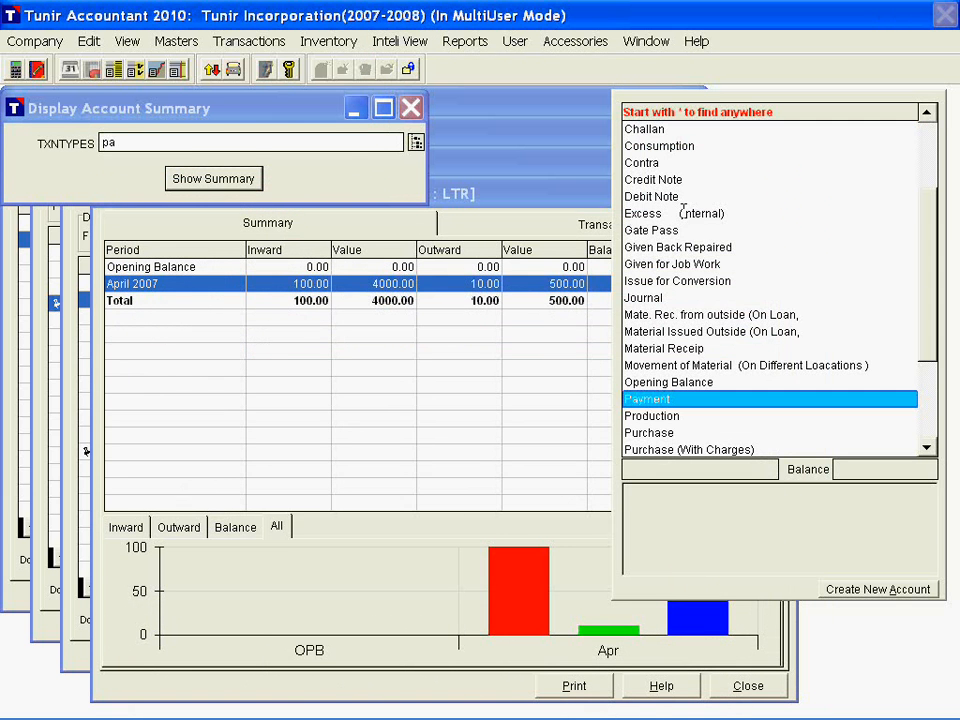
key("Return")
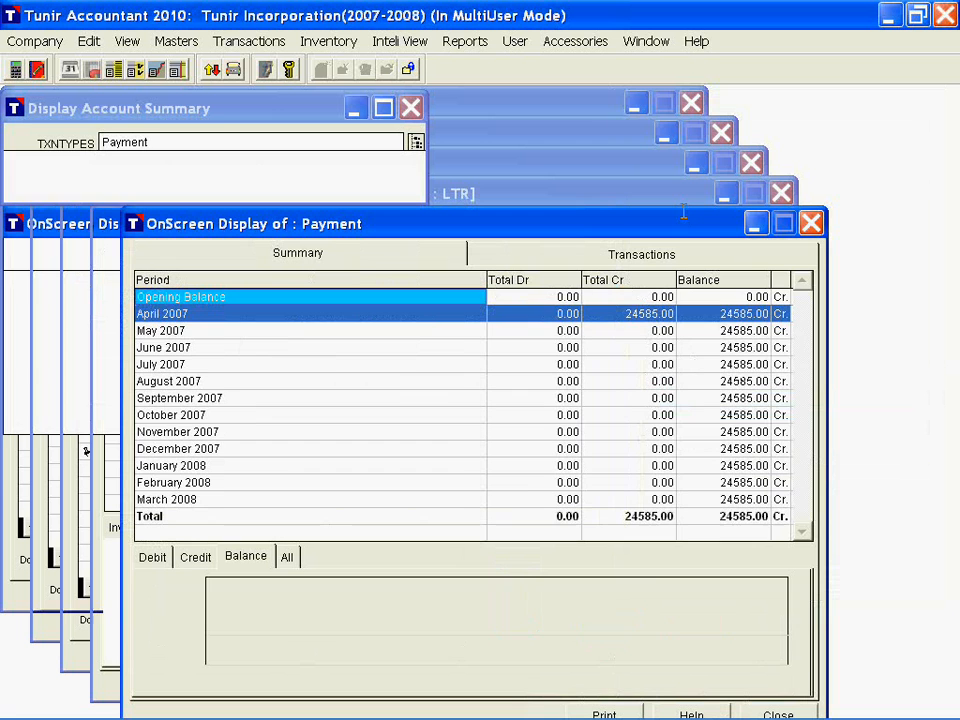
- List the April 2007 payment transactions, look through the voucher rows, and close the Payment summary
left_click(272, 317)
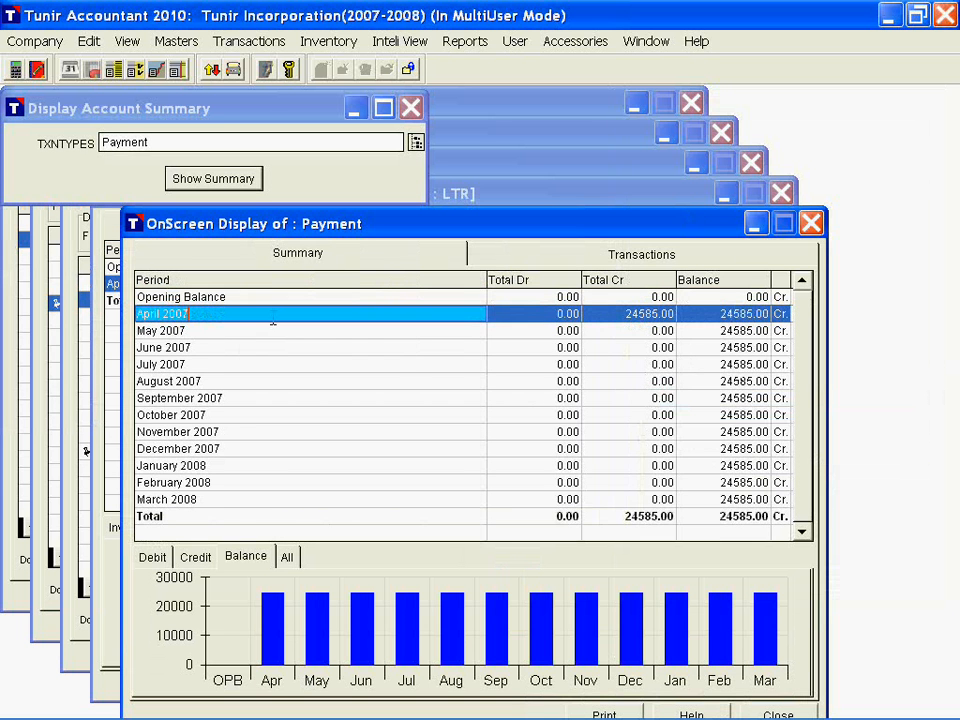
double_click(272, 317)
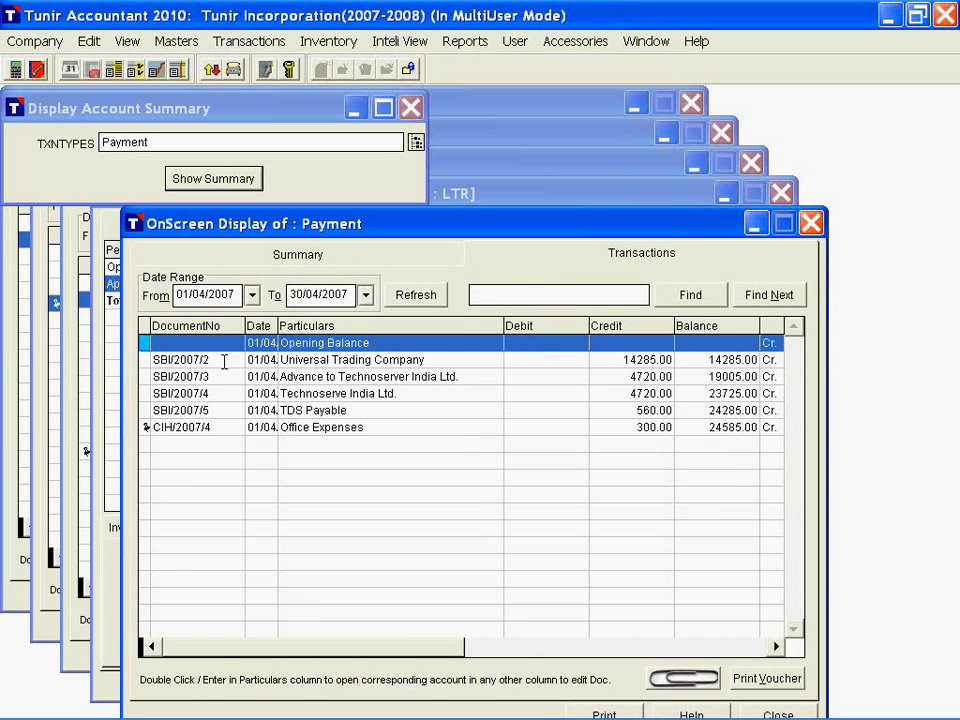
left_click(224, 393)
left_click(231, 410)
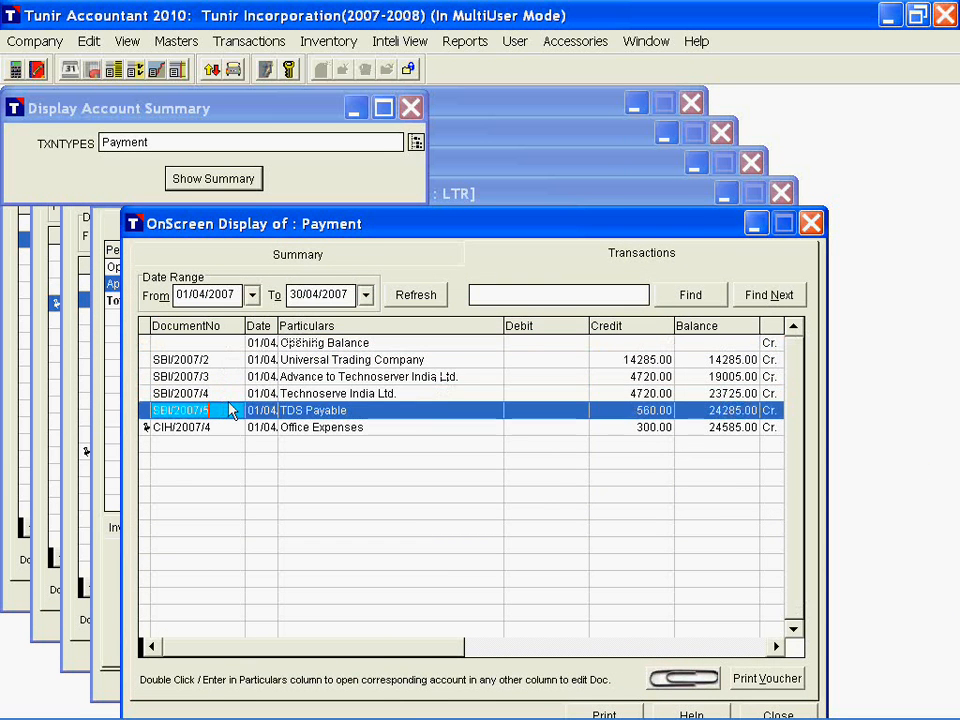
left_click(216, 374)
left_click(218, 359)
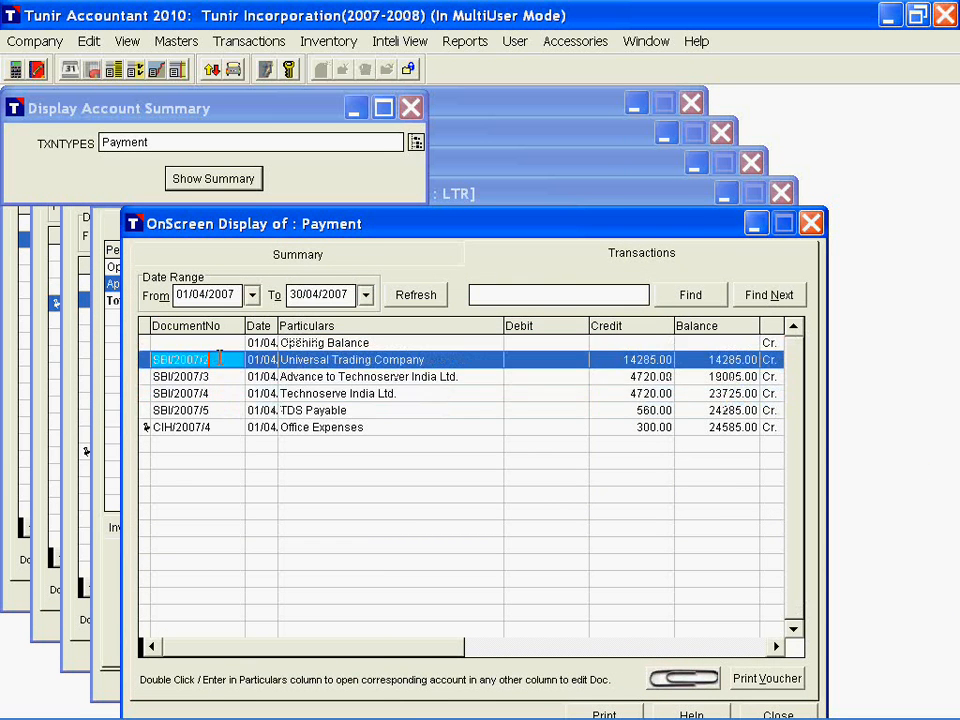
left_click(810, 223)
- Look through the available transaction types for the monthly summary and choose Payment again
left_click(230, 150)
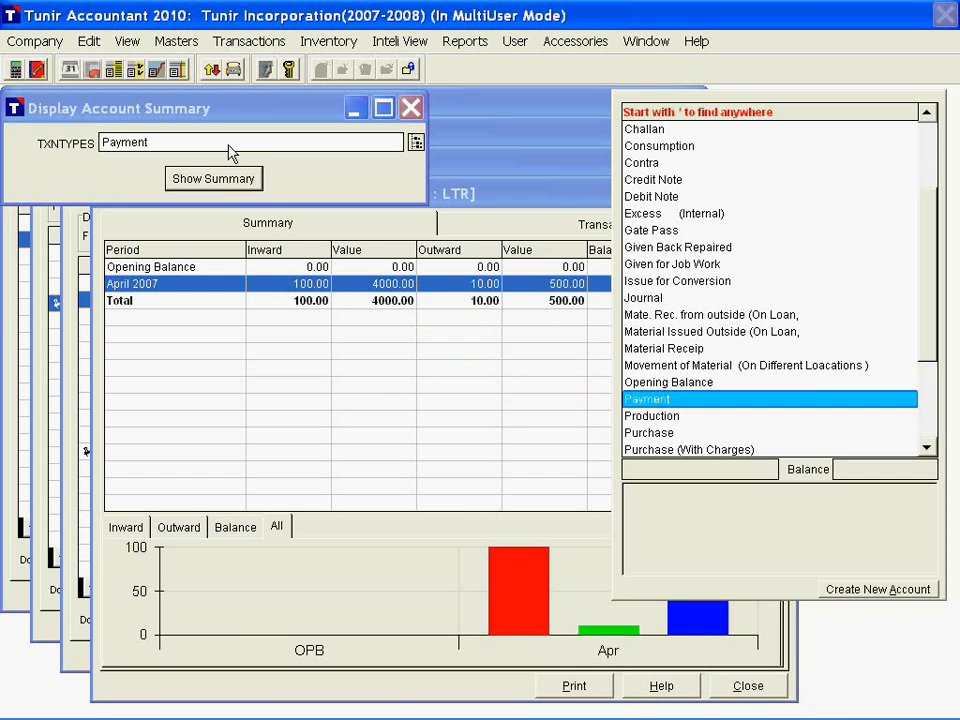
key("Up")
key("Up")
key("Up")
key("Up")
key("Up")
key("Up")
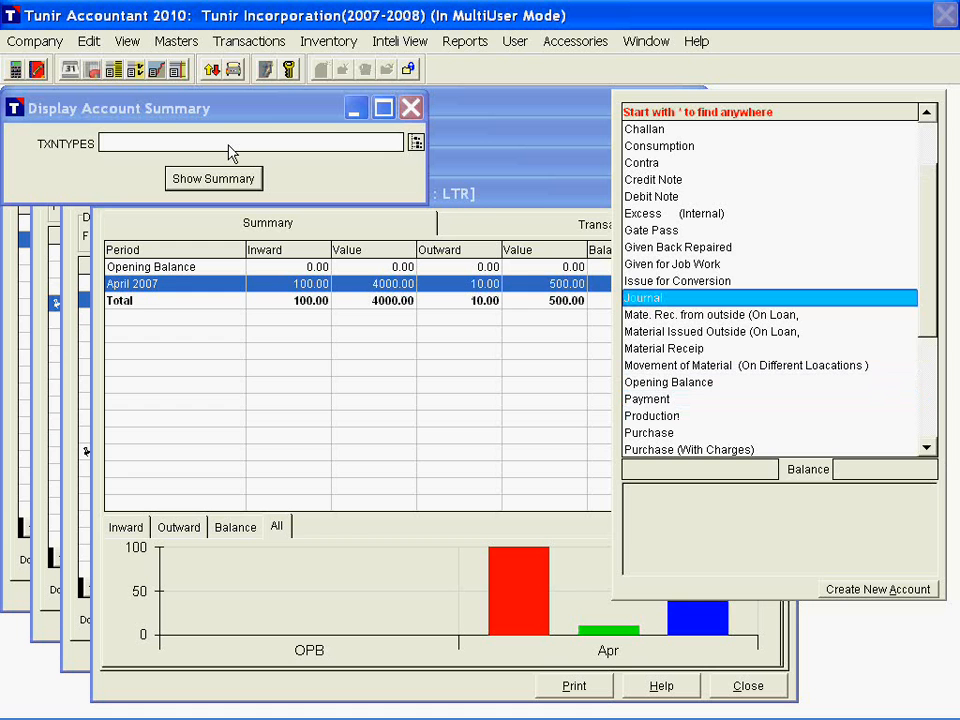
key("Up")
key("Up")
key("Up")
key("Up")
key("Up")
key("Up")
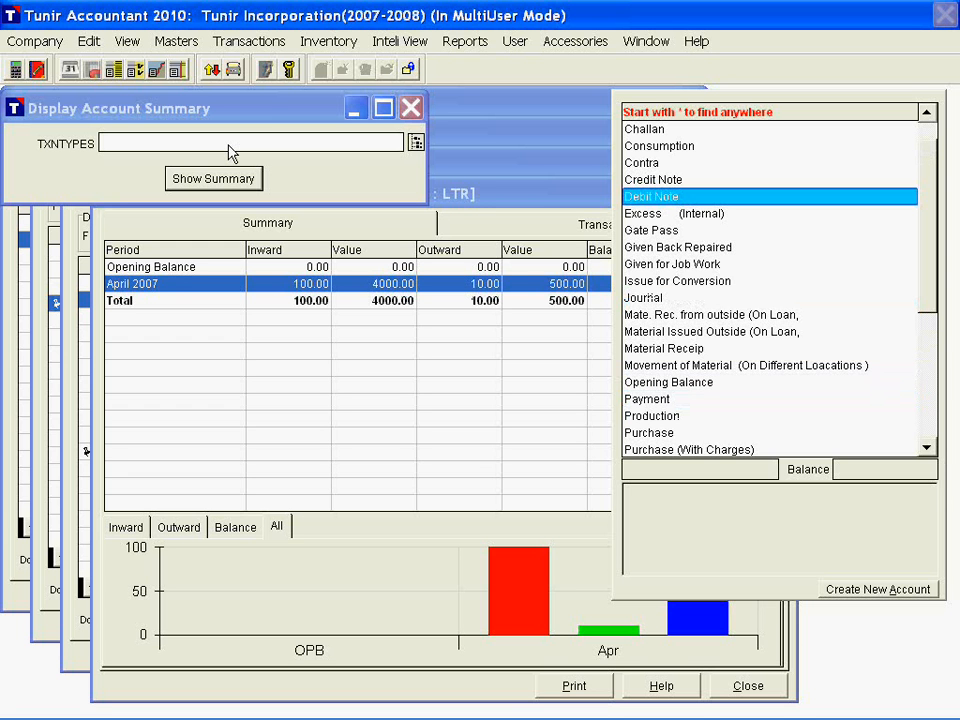
key("Up")
key("Up")
key("Down")
key("Down")
key("Down")
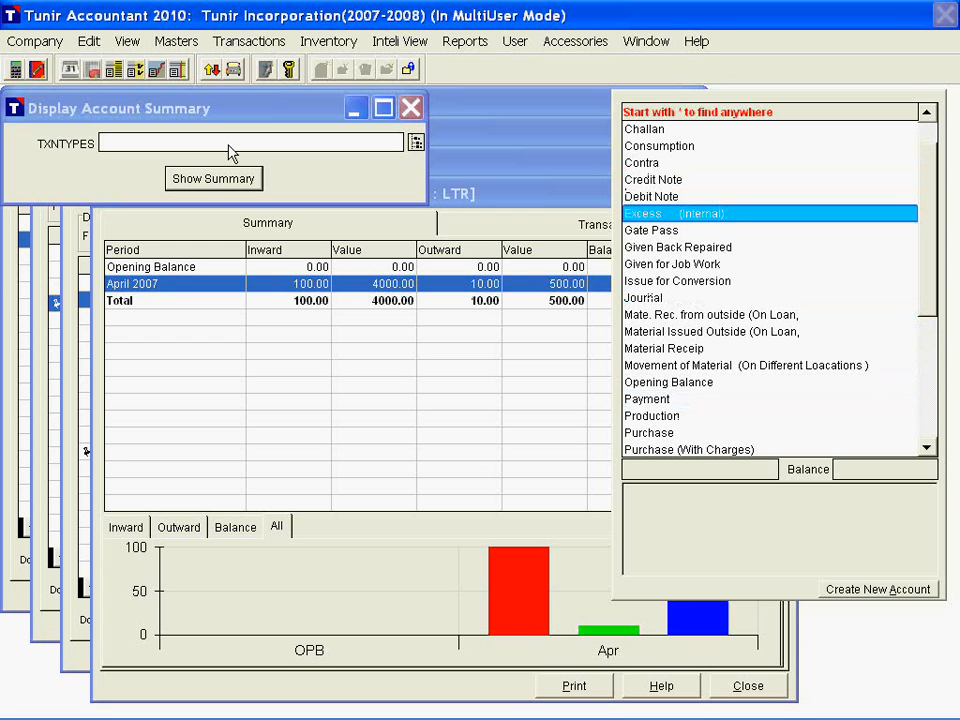
key("Down")
key("Down")
key("Down")
key("Down")
key("Down")
key("Down")
key("Down")
key("Down")
key("Down")
key("Down")
key("Down")
key("Down")
key("Down")
key("Home")
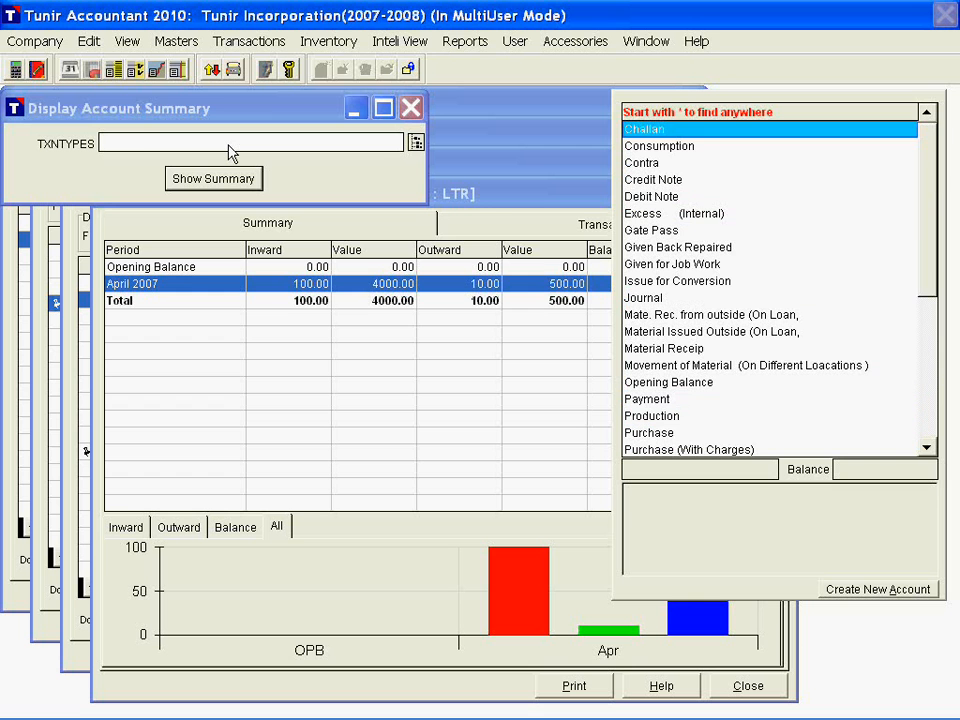
double_click(648, 399)
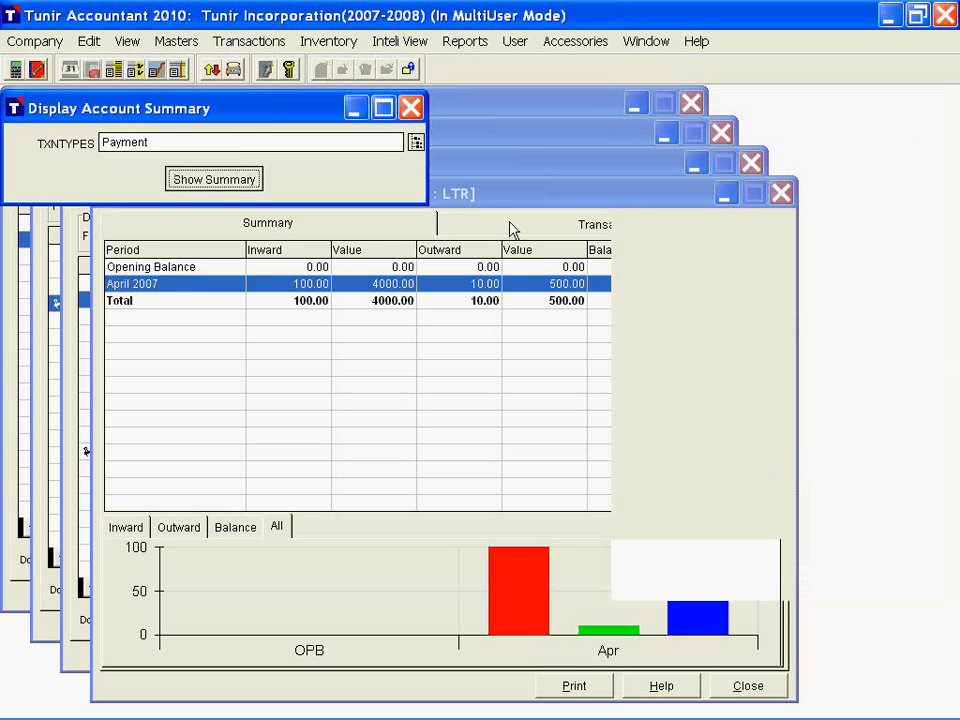
- Close the transaction type selection and all remaining summary windows, leaving the workspace empty
key("Escape")
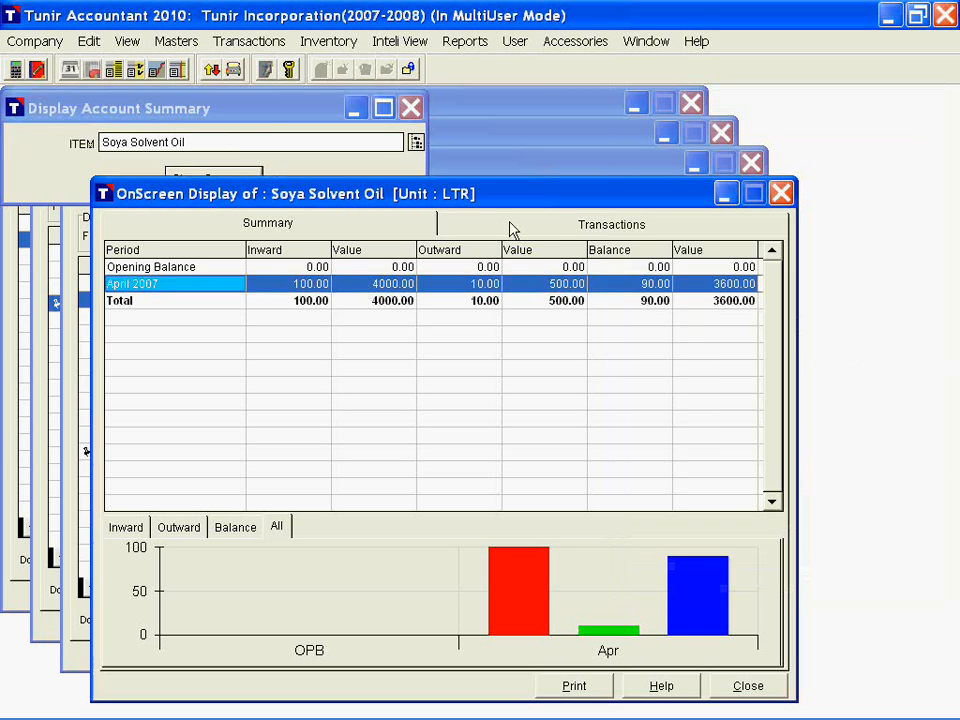
key("Escape")
key("Escape")
key("Escape")
key("Escape")
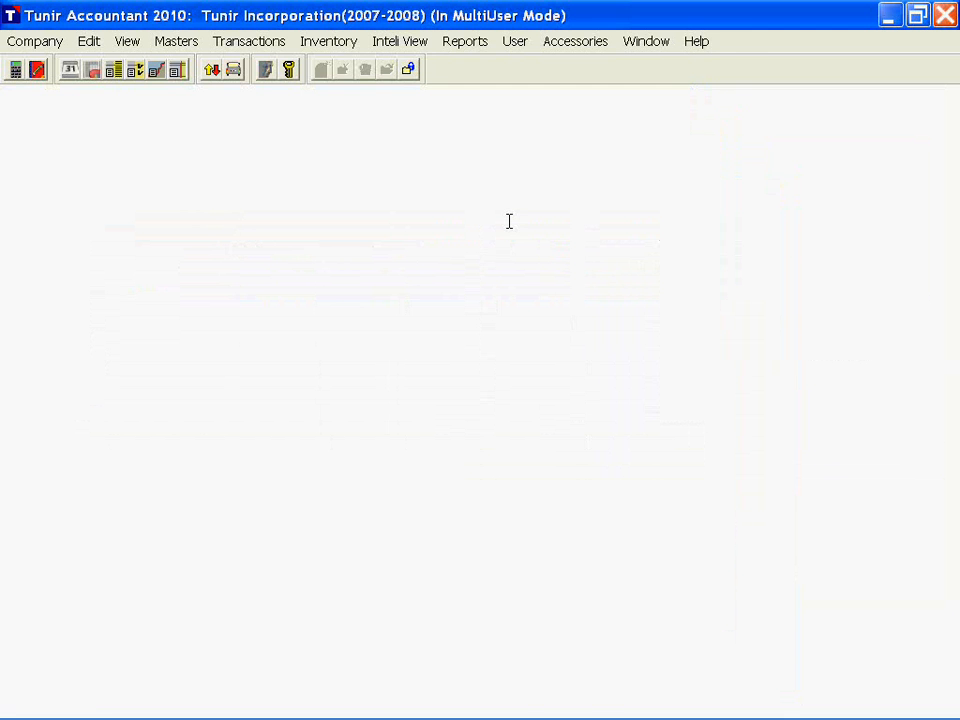